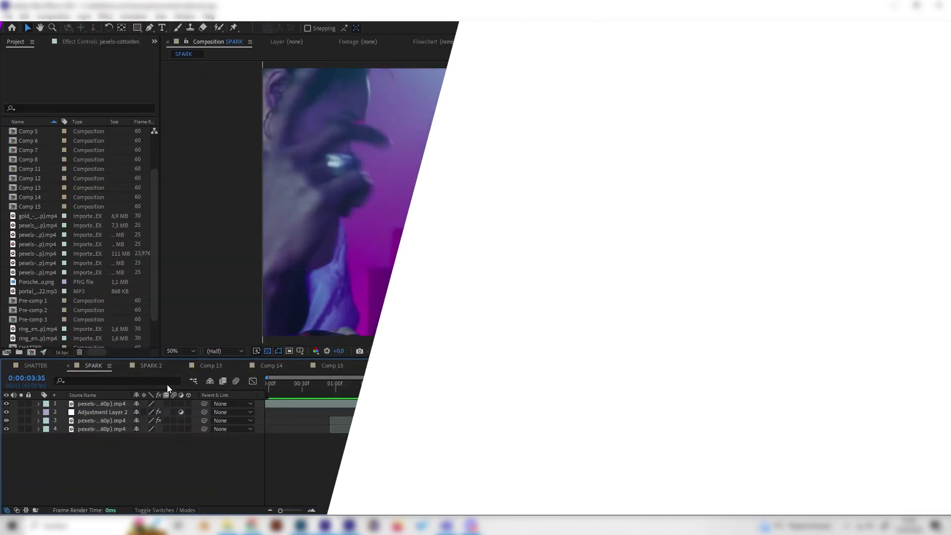
- In SPARK 2, duplicate the pexels video layer with Ctrl+D and select the top copy
{"action": "left_click", "coordinate": [155, 369]}
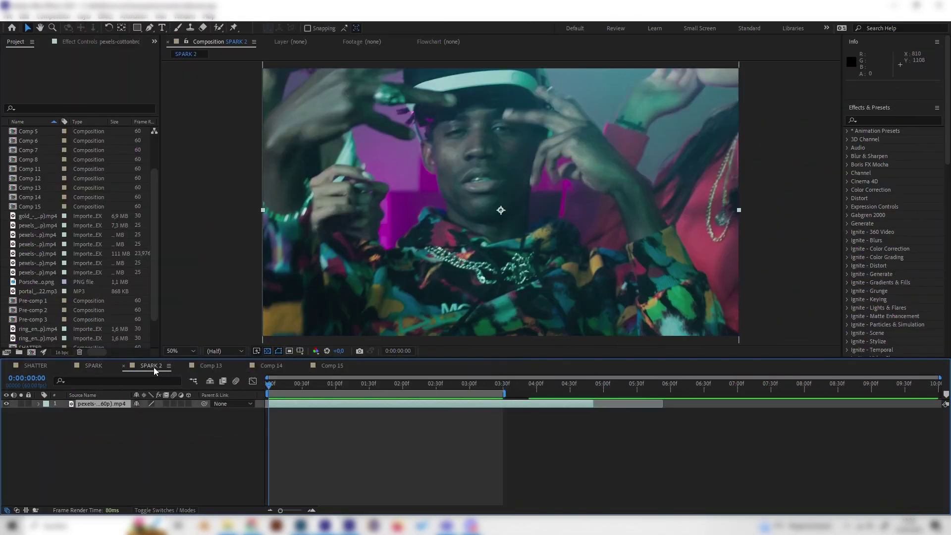
{"action": "left_click_drag", "start_coordinate": [300, 376], "coordinate": [326, 417]}
{"action": "left_click", "coordinate": [92, 403]}
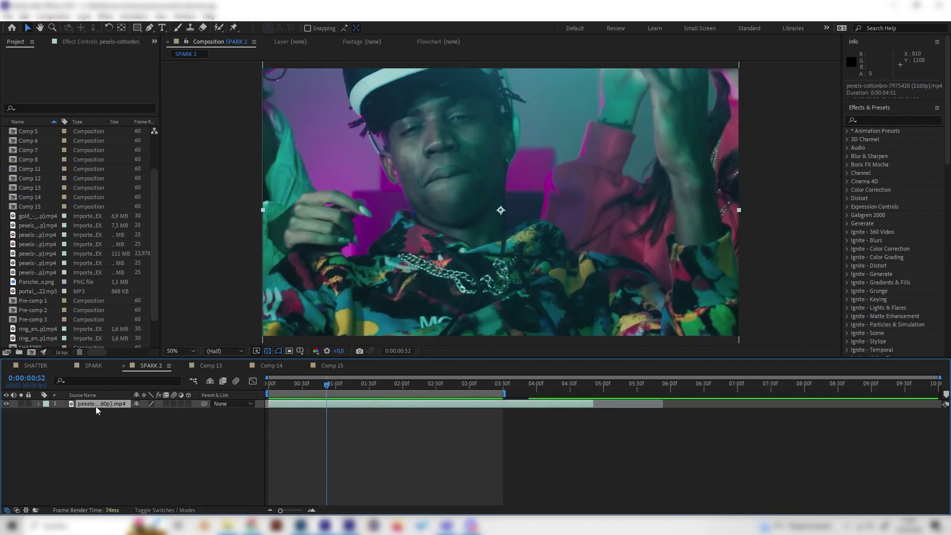
{"action": "left_click", "coordinate": [130, 433]}
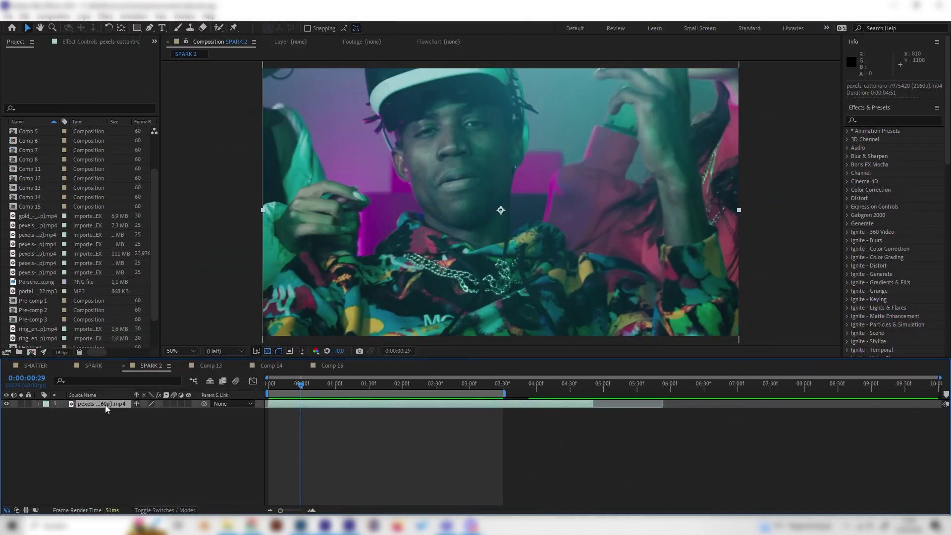
{"action": "key", "text": "ctrl+d"}
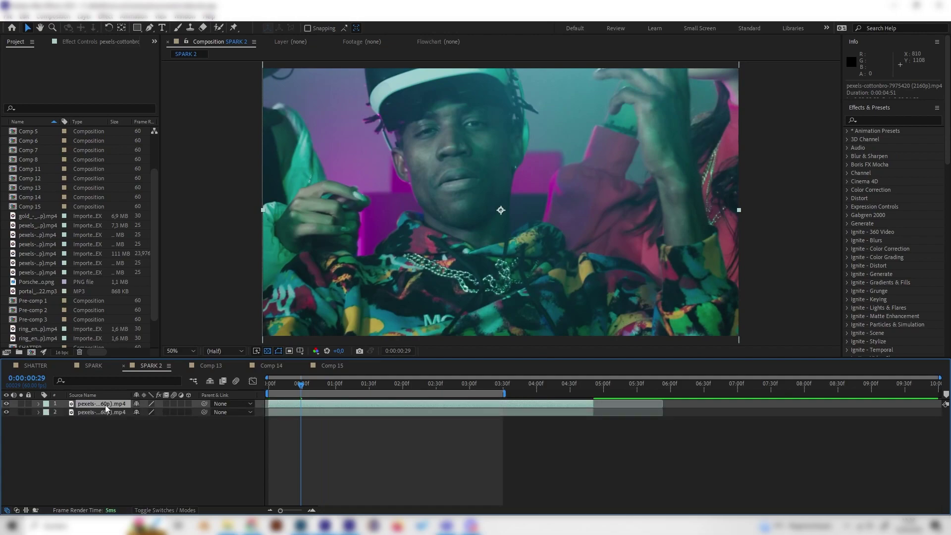
{"action": "left_click", "coordinate": [138, 432]}
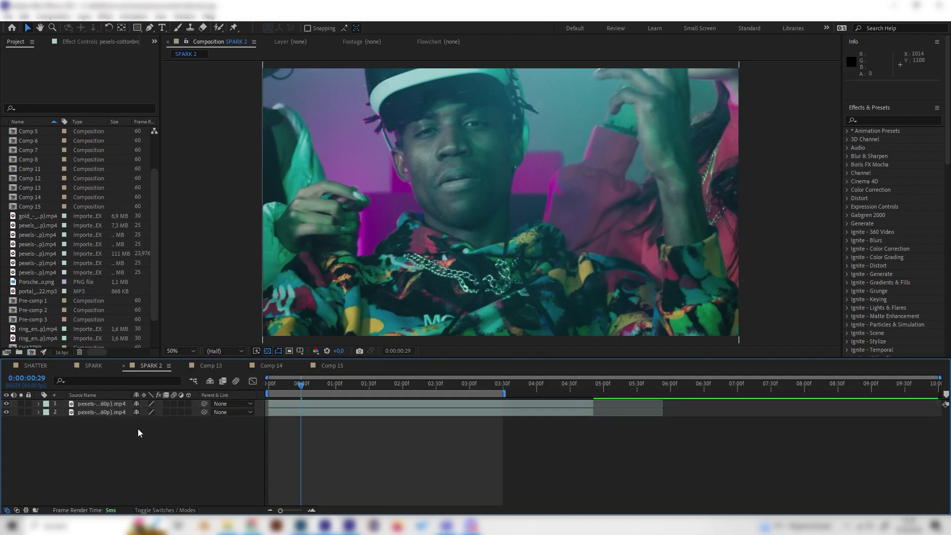
{"action": "left_click", "coordinate": [97, 404]}
{"action": "left_click", "coordinate": [867, 120]}
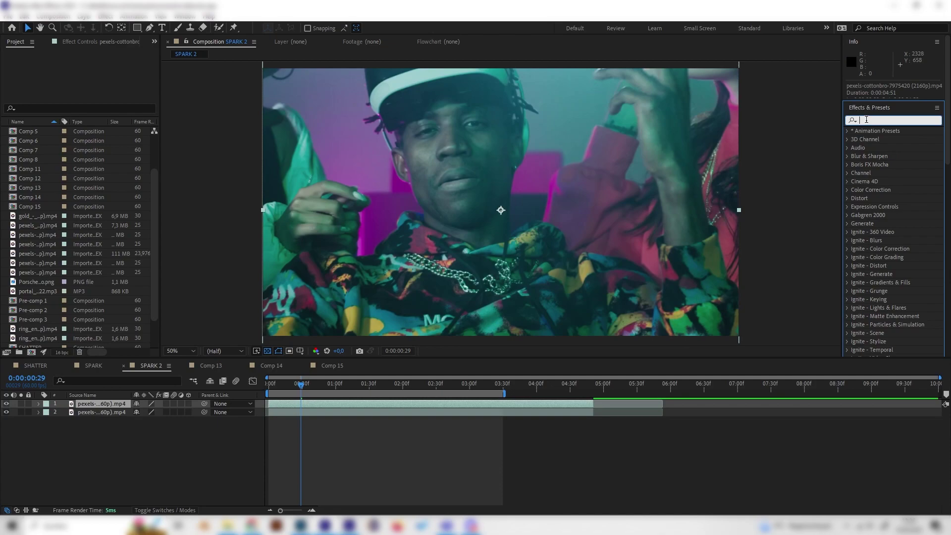
- Apply CC Threshold to the top clip copy, found by searching 'thres'
{"action": "type", "text": "thres"}
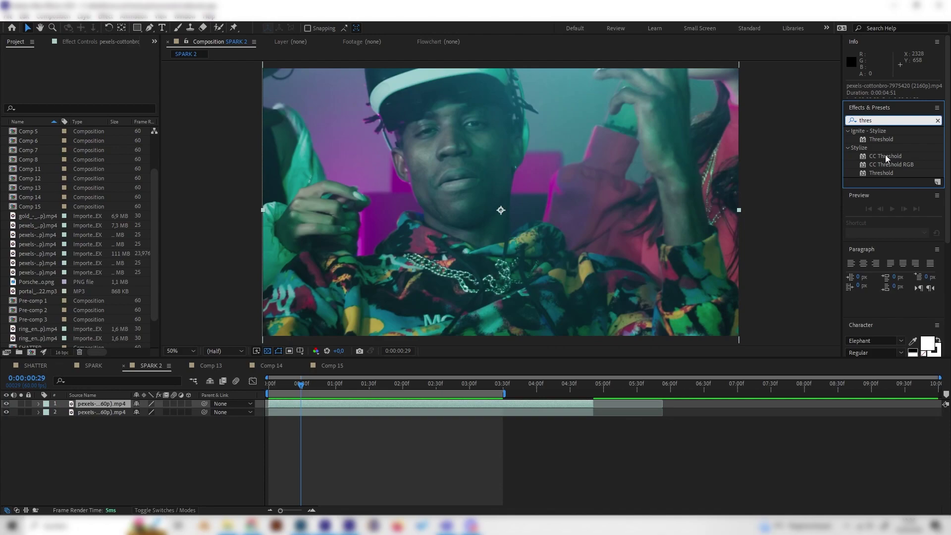
{"action": "double_click", "coordinate": [885, 156]}
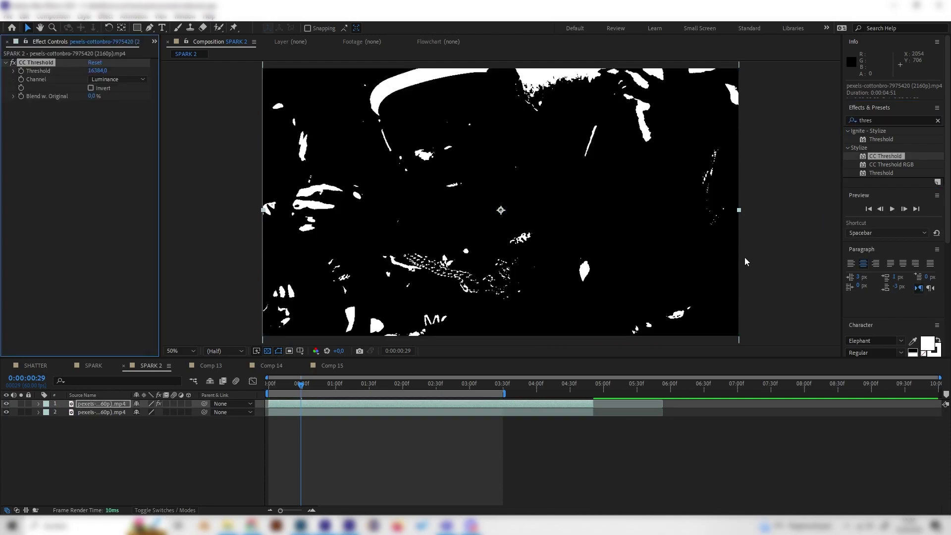
{"action": "mouse_move", "coordinate": [294, 391]}
{"action": "left_mouse_down"}
{"action": "mouse_move", "coordinate": [349, 387]}
{"action": "mouse_move", "coordinate": [292, 394]}
{"action": "mouse_move", "coordinate": [308, 386]}
{"action": "left_mouse_up"}
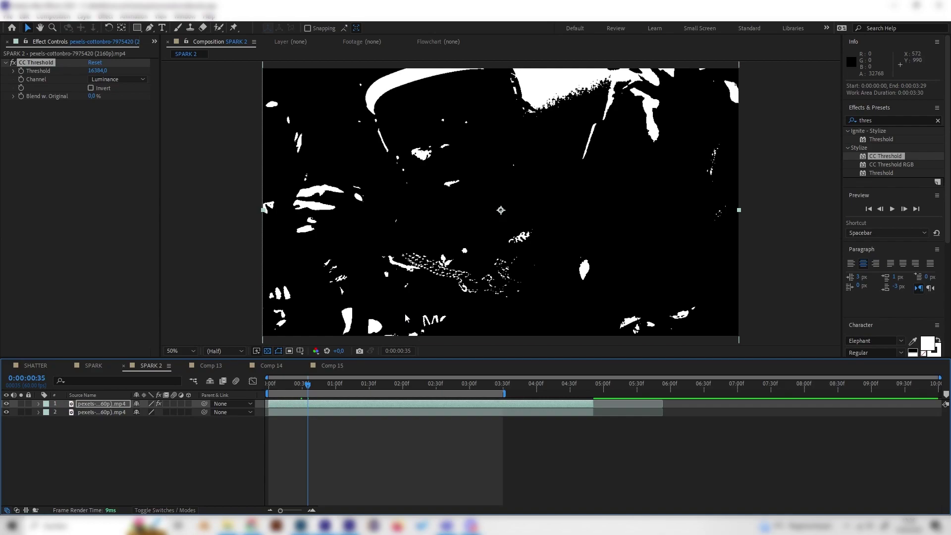
- Compare frames against the finished SPARK composition, then scrub the thresholded clip in SPARK 2
{"action": "left_click", "coordinate": [94, 366]}
{"action": "left_click_drag", "start_coordinate": [553, 388], "coordinate": [591, 384]}
{"action": "left_click", "coordinate": [620, 385]}
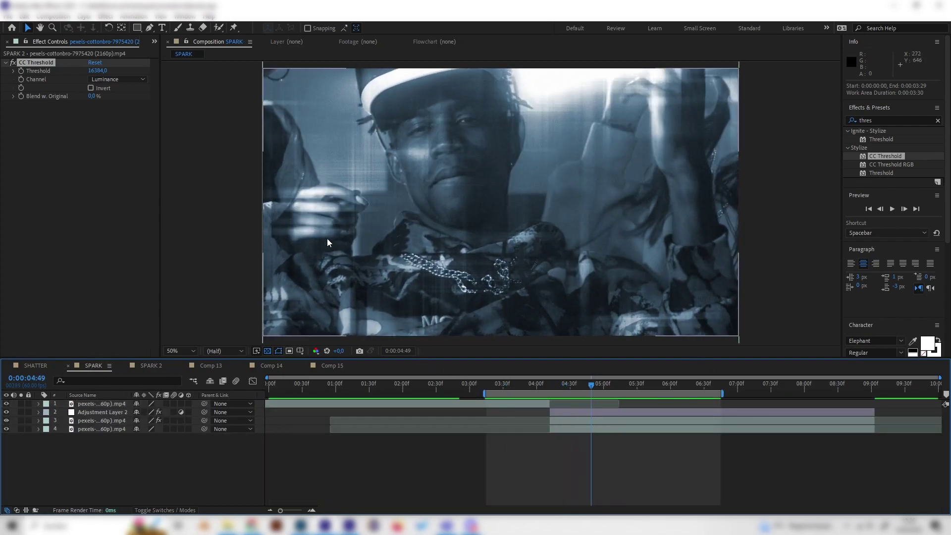
{"action": "left_click", "coordinate": [159, 371]}
{"action": "left_click_drag", "start_coordinate": [308, 384], "coordinate": [286, 394]}
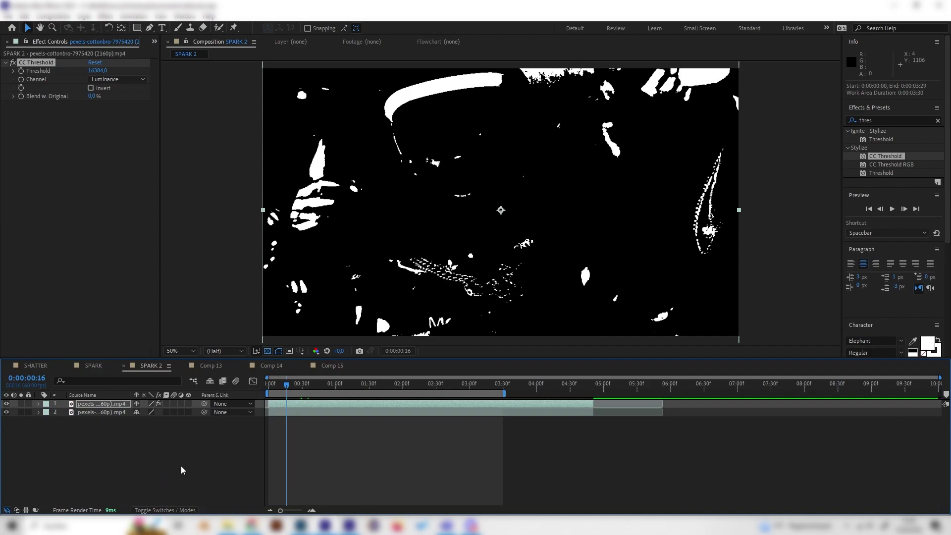
- Set the top thresholded layer's blend mode to Add
{"action": "left_click", "coordinate": [167, 510]}
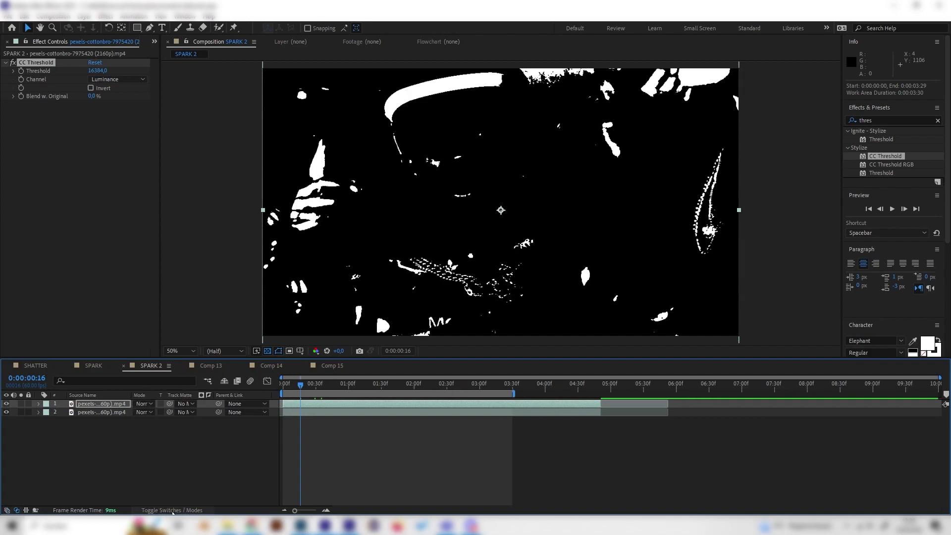
{"action": "left_click", "coordinate": [172, 510]}
{"action": "left_click", "coordinate": [170, 510]}
{"action": "left_click", "coordinate": [113, 428]}
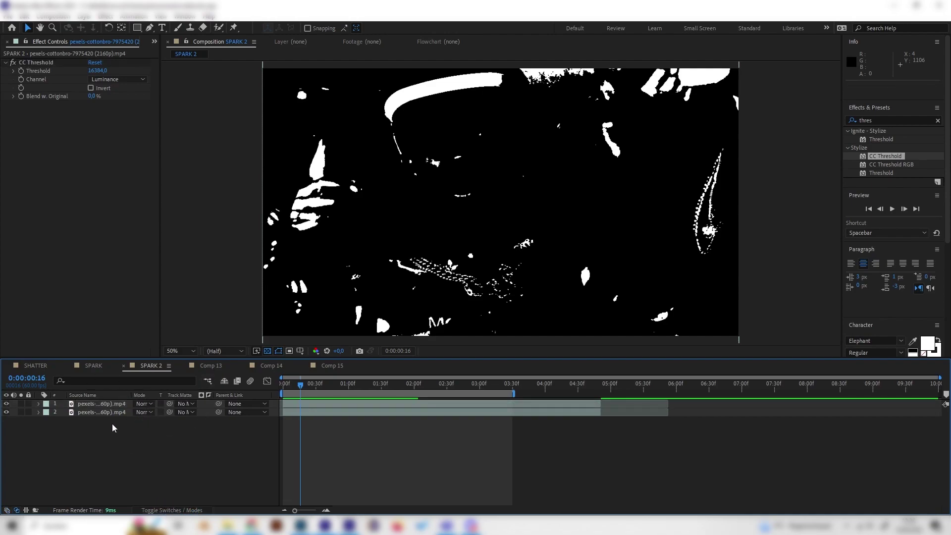
{"action": "left_click", "coordinate": [102, 403]}
{"action": "left_click", "coordinate": [150, 404]}
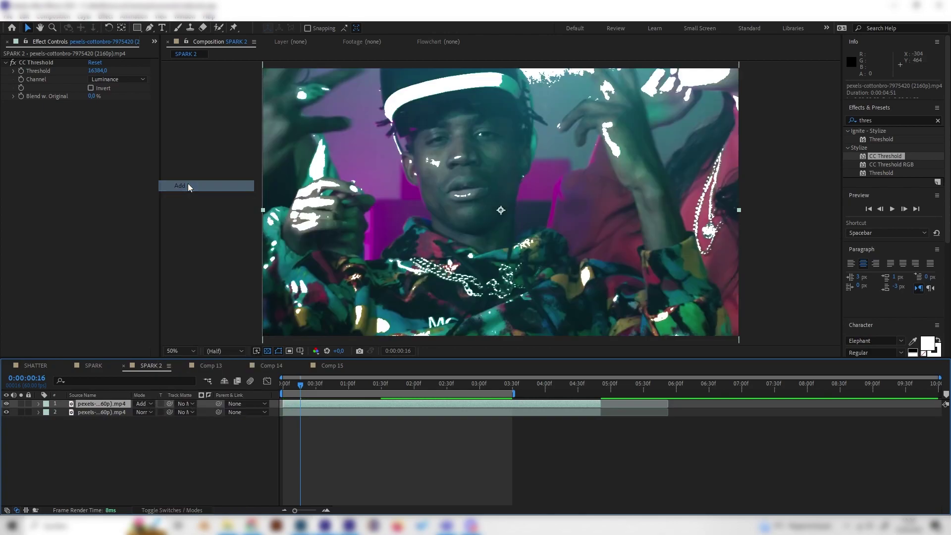
{"action": "left_click", "coordinate": [188, 185]}
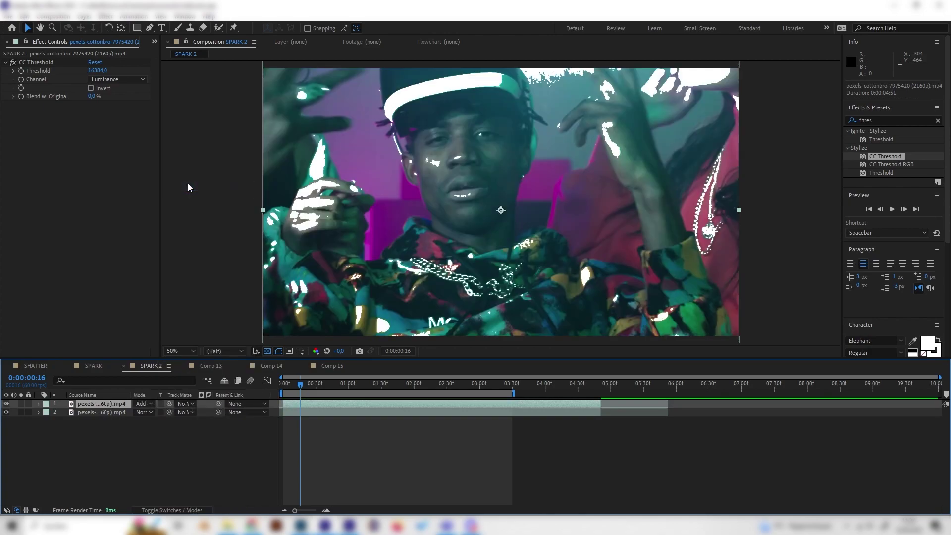
- Play back and scrub the composite to check the glowing highlights
{"action": "key", "text": "space"}
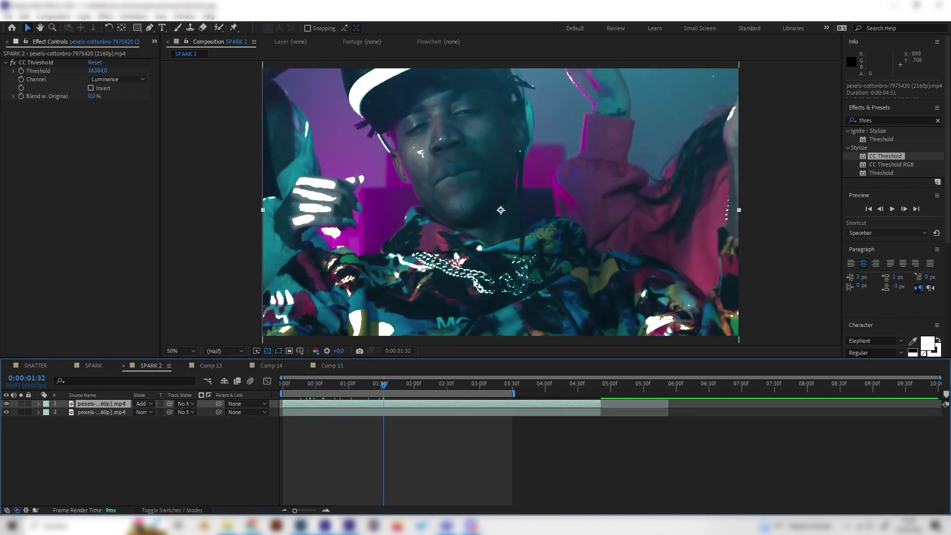
{"action": "left_click", "coordinate": [336, 385]}
{"action": "left_click_drag", "start_coordinate": [384, 390], "coordinate": [338, 403]}
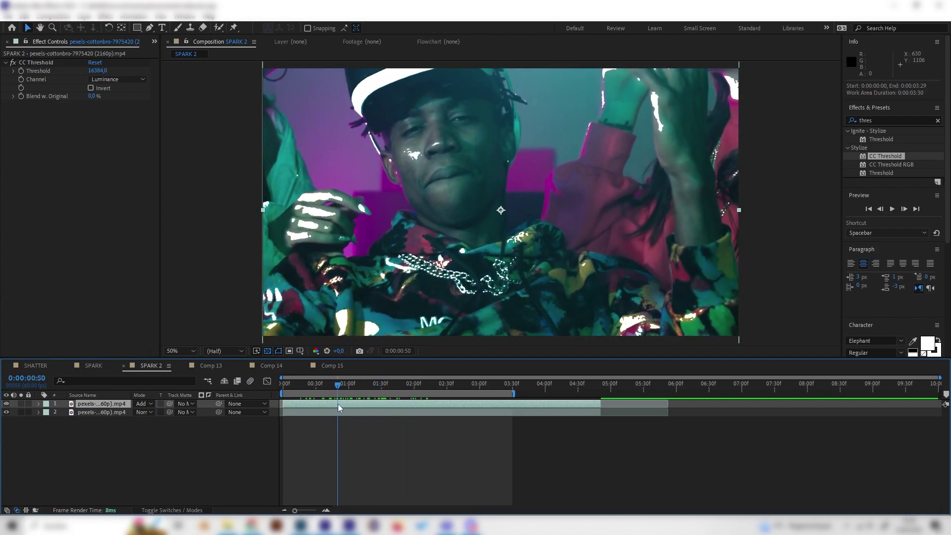
{"action": "key", "text": "space"}
{"action": "left_click", "coordinate": [98, 411]}
{"action": "left_click", "coordinate": [98, 405]}
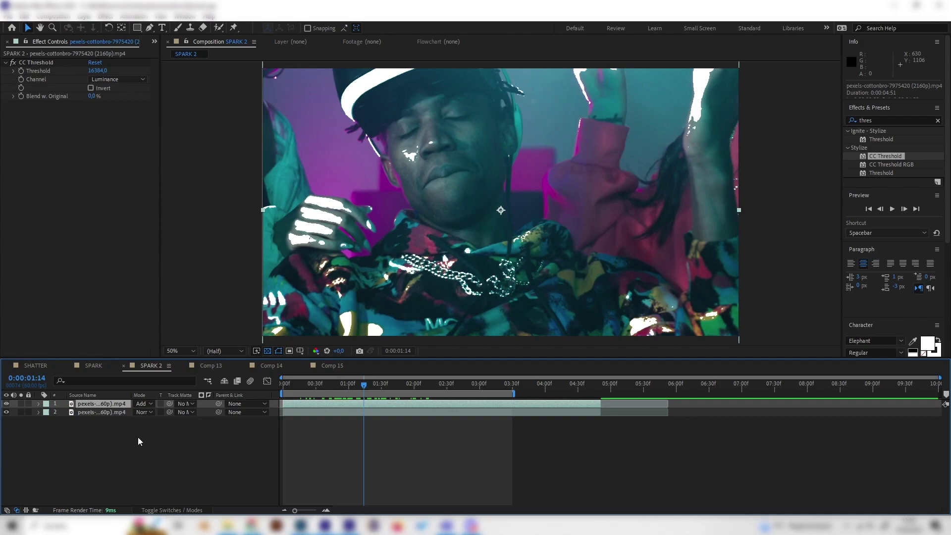
{"action": "left_click", "coordinate": [123, 427]}
{"action": "left_click", "coordinate": [108, 401]}
{"action": "key", "text": "space"}
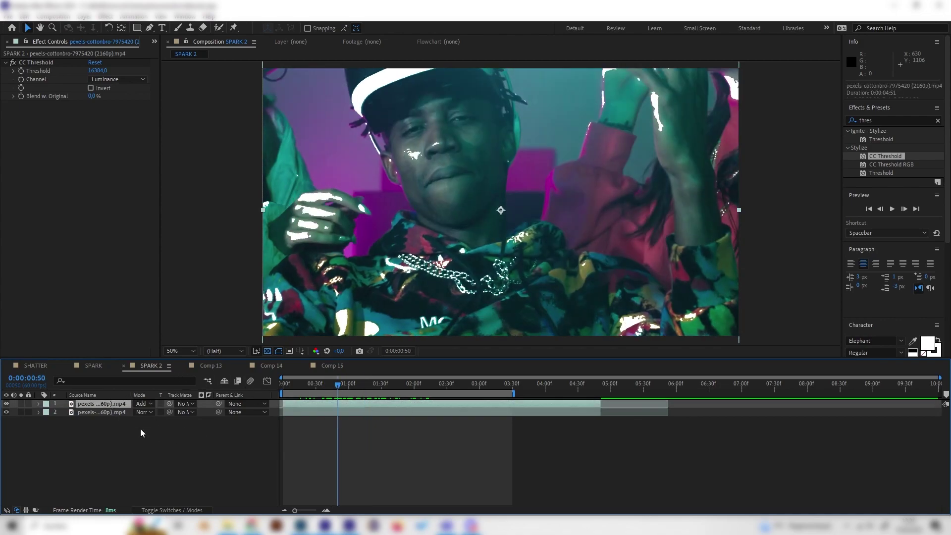
- Apply CC Cross Blur to the top layer, found by searching 'cross'
{"action": "double_click", "coordinate": [872, 120]}
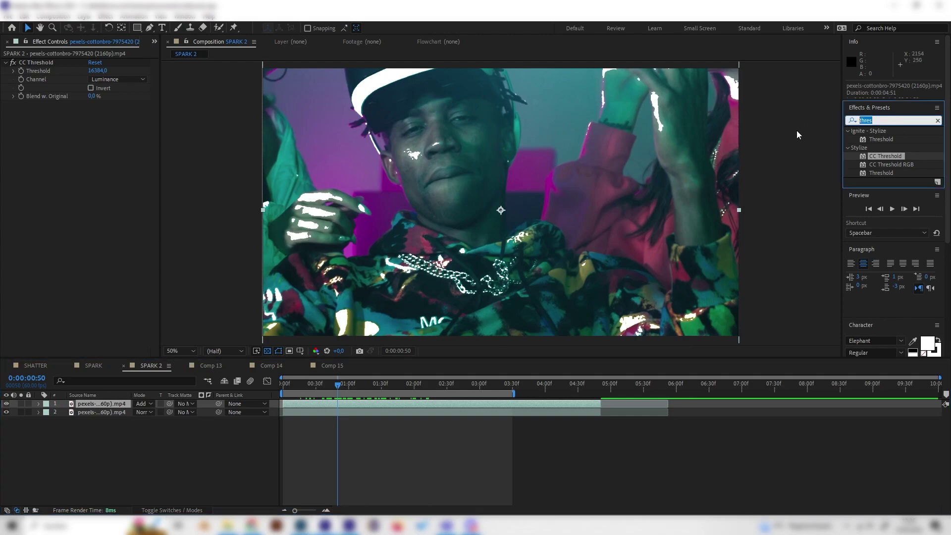
{"action": "type", "text": "cross"}
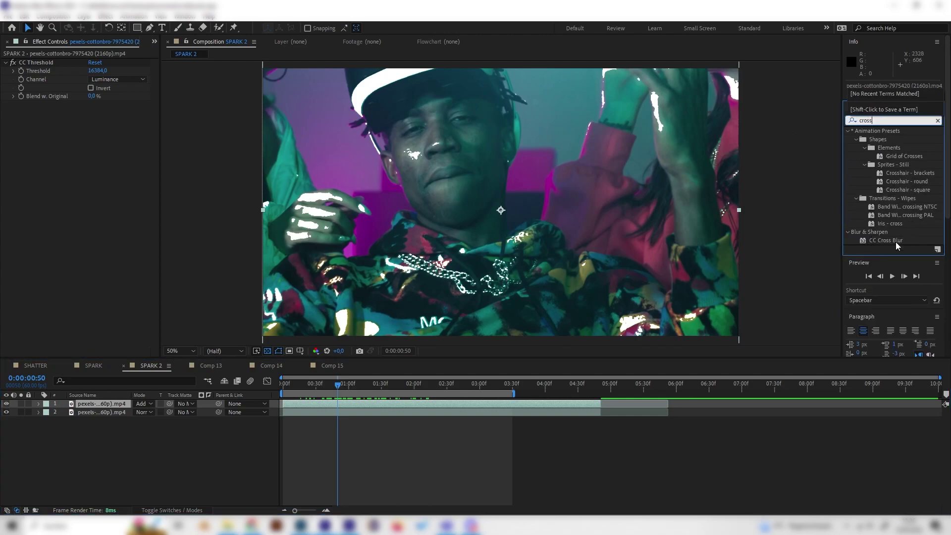
{"action": "left_click_drag", "start_coordinate": [890, 239], "coordinate": [118, 407]}
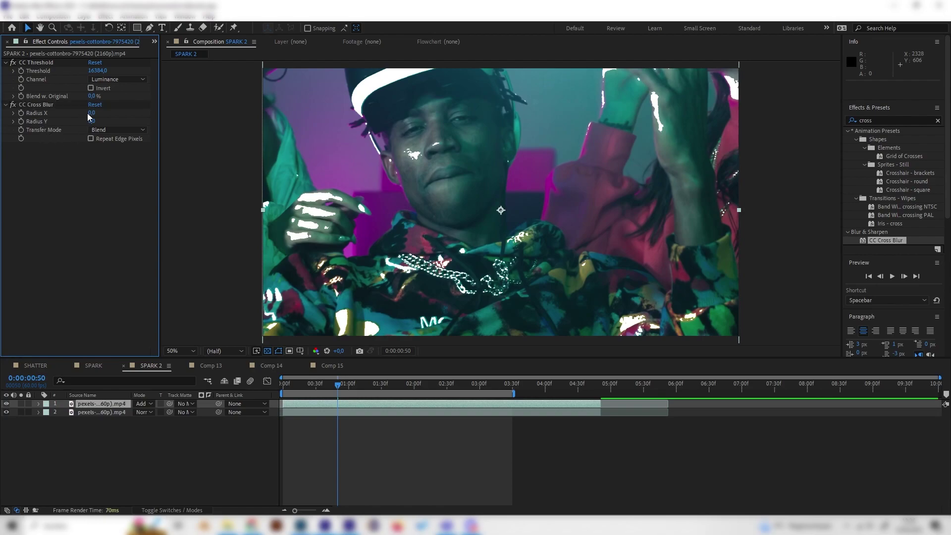
- Set CC Cross Blur Radius X and Radius Y to 300
{"action": "left_click_drag", "start_coordinate": [91, 113], "coordinate": [197, 118]}
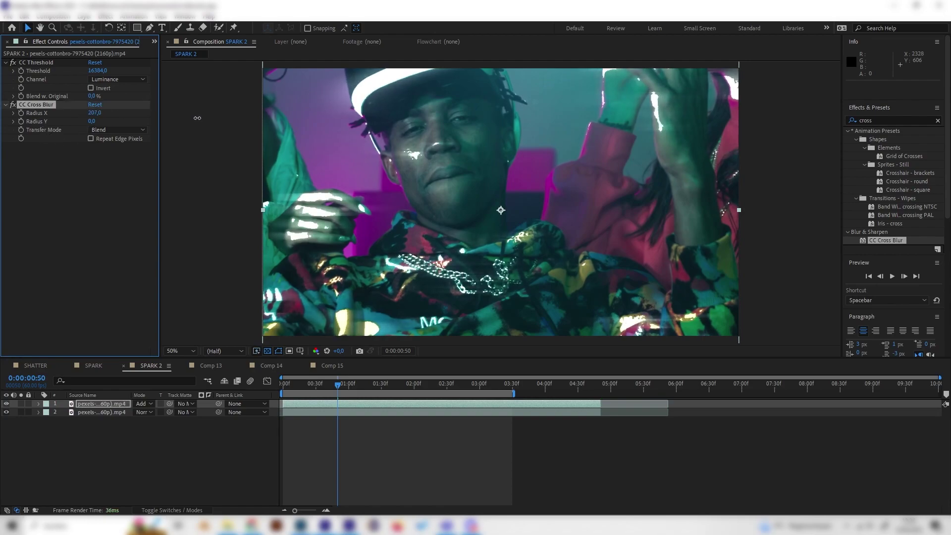
{"action": "left_click", "coordinate": [100, 113]}
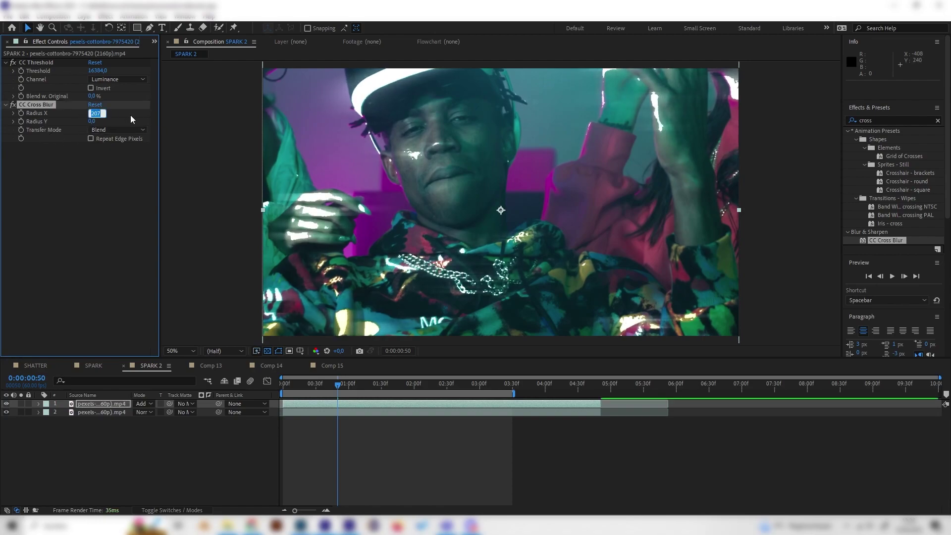
{"action": "type", "text": "300"}
{"action": "key", "text": "Return"}
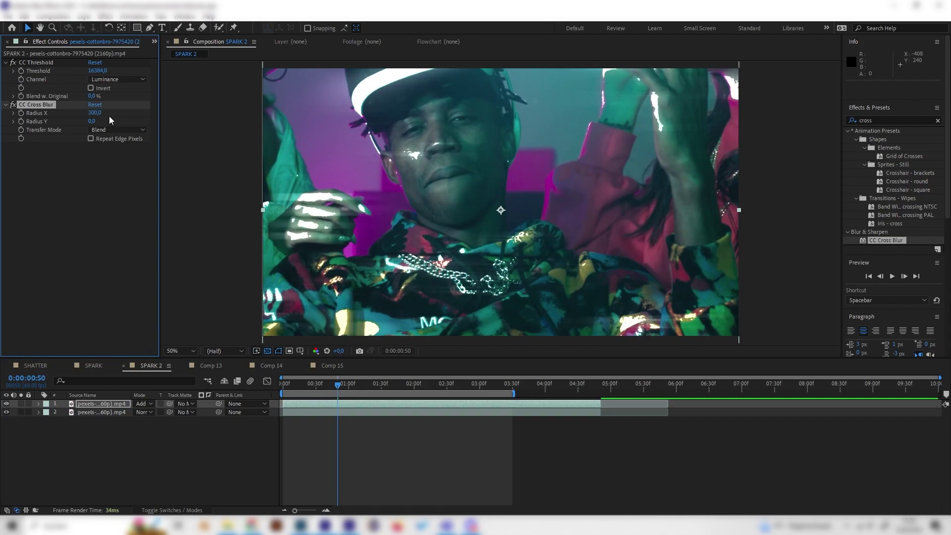
{"action": "left_click", "coordinate": [92, 120]}
{"action": "type", "text": "300"}
{"action": "key", "text": "Return"}
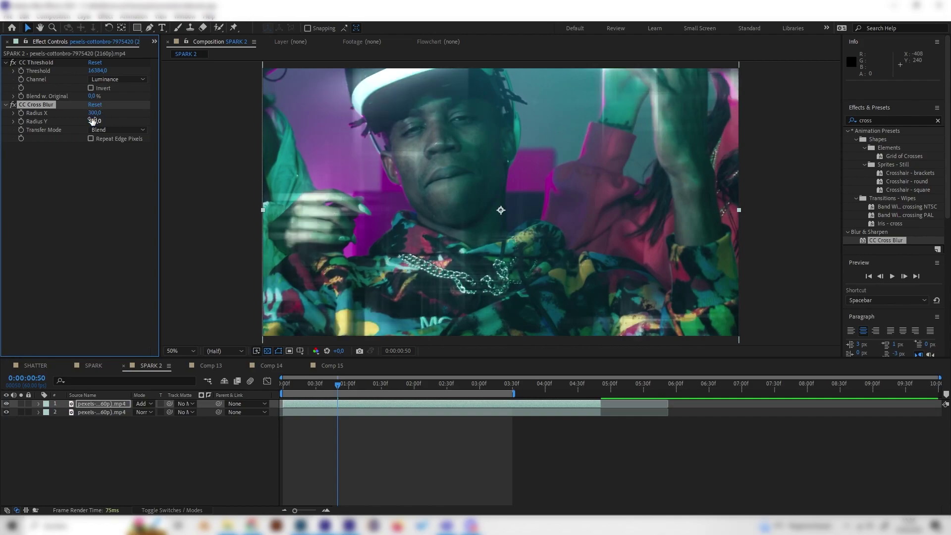
- Preview the composition and scrub through the cross-shaped shine
{"action": "left_click", "coordinate": [373, 396]}
{"action": "key", "text": "space"}
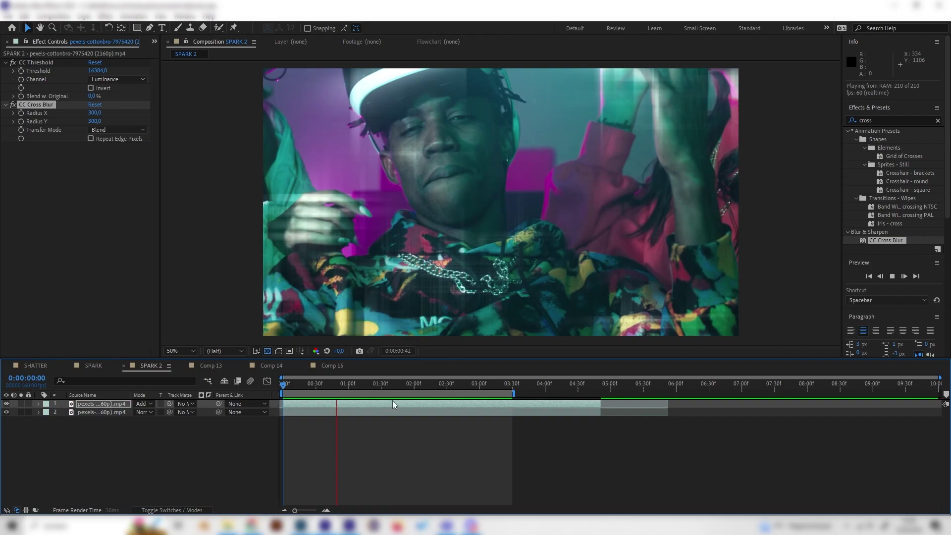
{"action": "left_click_drag", "start_coordinate": [389, 383], "coordinate": [461, 359]}
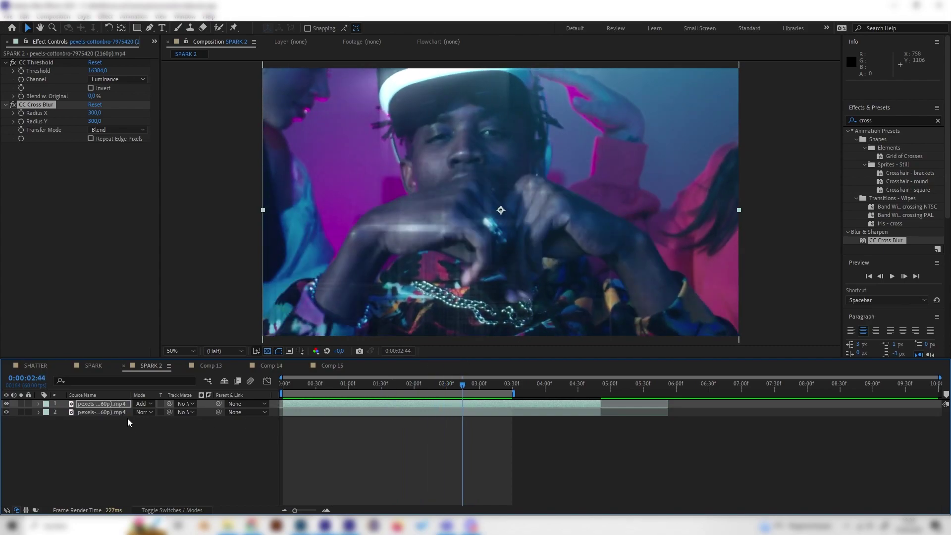
- Duplicate the top Add-mode glint layer with Ctrl+D
{"action": "left_click", "coordinate": [263, 423]}
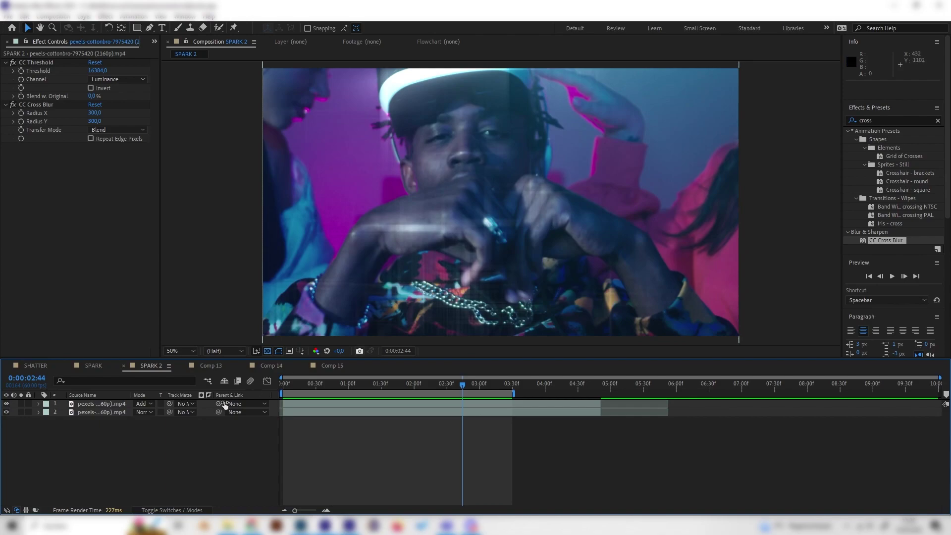
{"action": "left_click", "coordinate": [99, 404]}
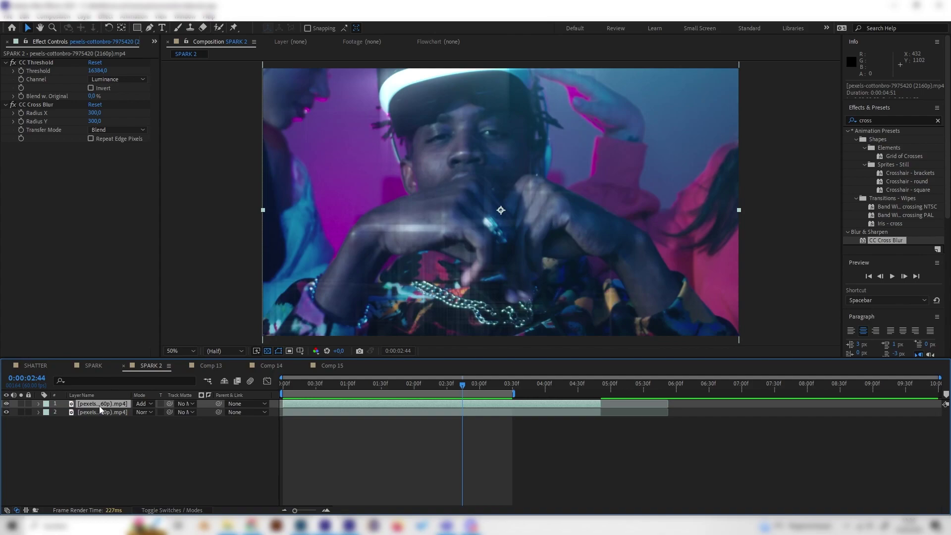
{"action": "key", "text": "ctrl+d"}
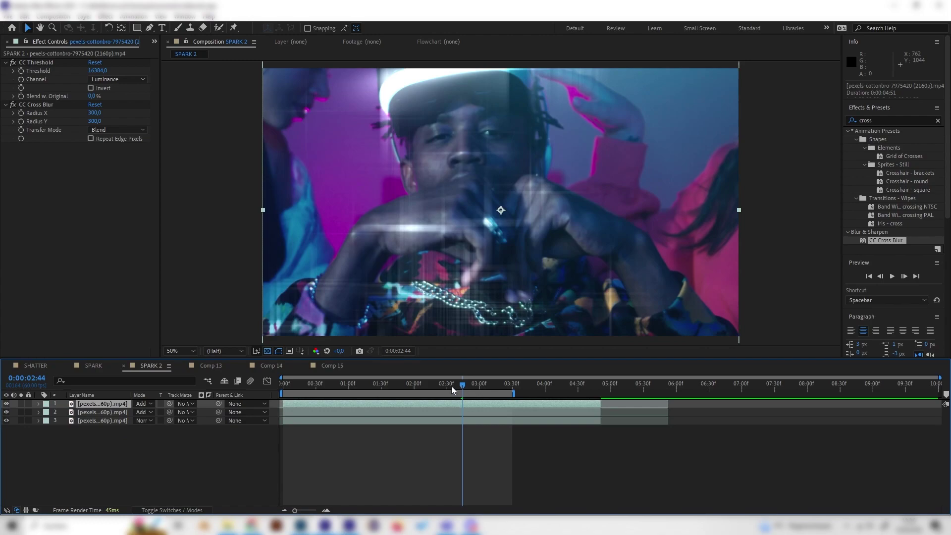
- Lower the top copy's Opacity to 58%
{"action": "left_click", "coordinate": [124, 461]}
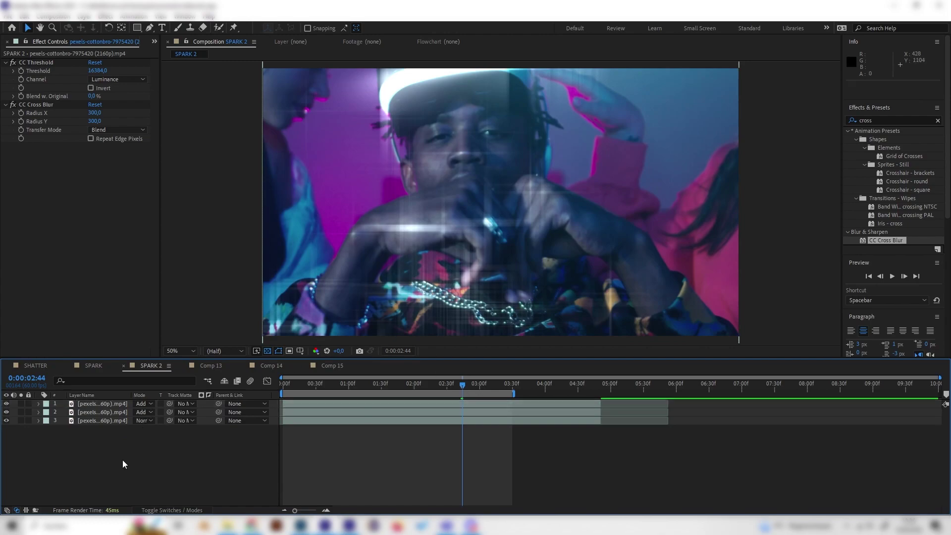
{"action": "left_click", "coordinate": [115, 404]}
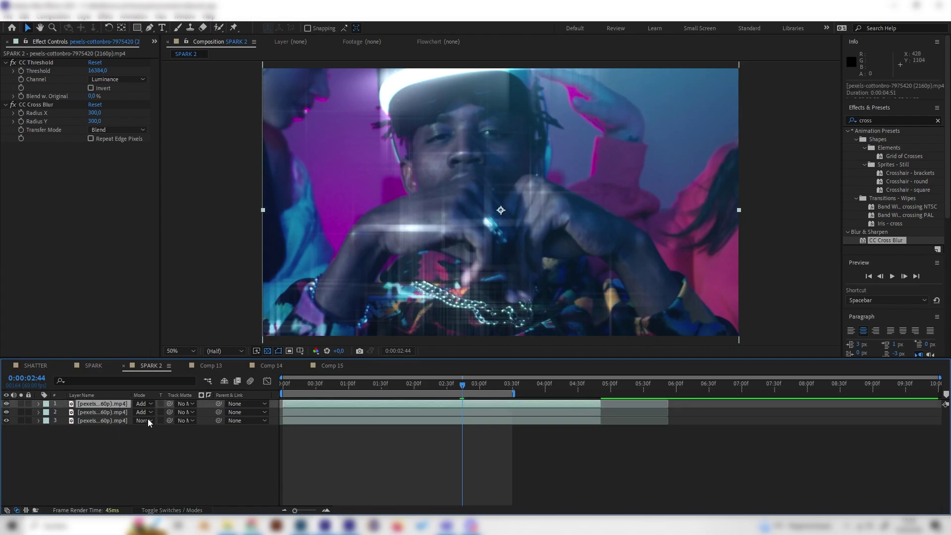
{"action": "key", "text": "t"}
{"action": "mouse_move", "coordinate": [140, 413]}
{"action": "left_mouse_down"}
{"action": "mouse_move", "coordinate": [124, 415]}
{"action": "mouse_move", "coordinate": [136, 415]}
{"action": "left_mouse_up"}
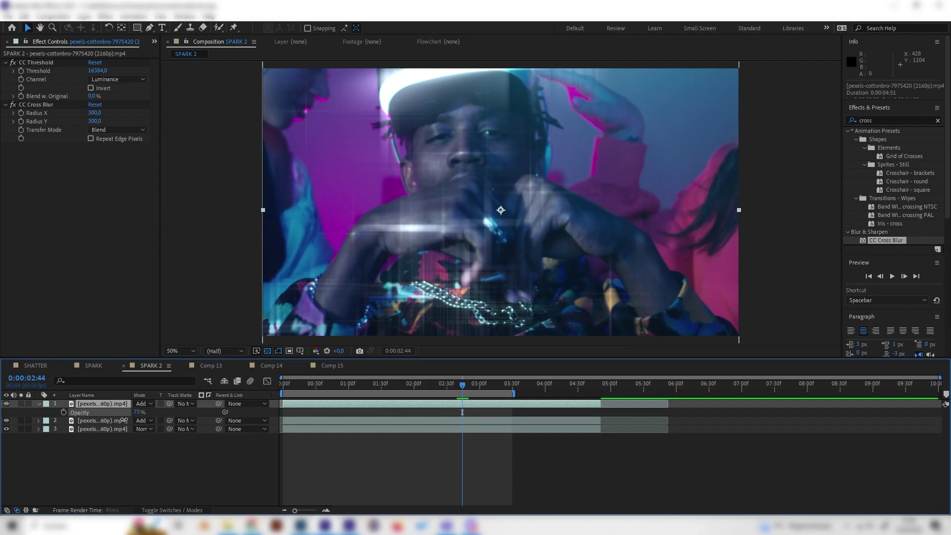
{"action": "left_click", "coordinate": [173, 456]}
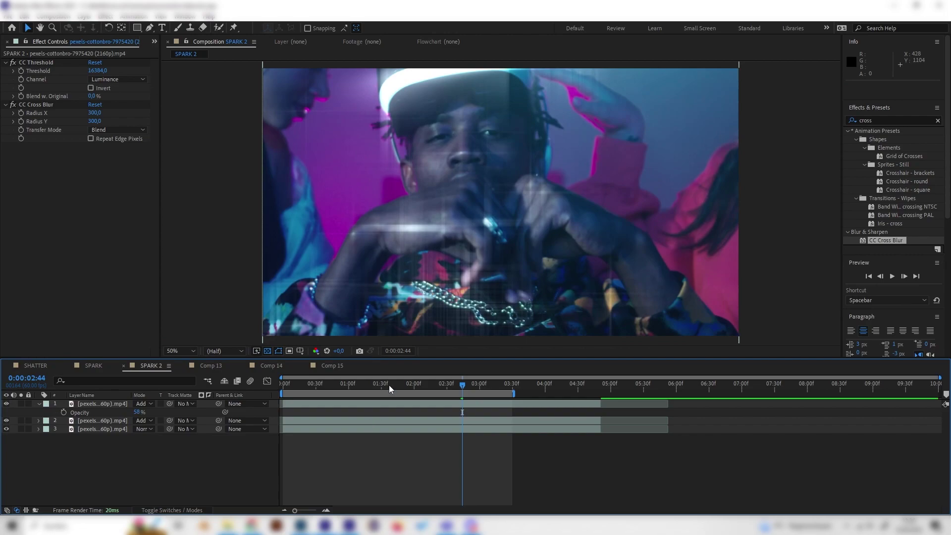
- Check Adjustment Layer 2's effects in the SPARK comp, then return to SPARK 2
{"action": "left_click", "coordinate": [95, 365]}
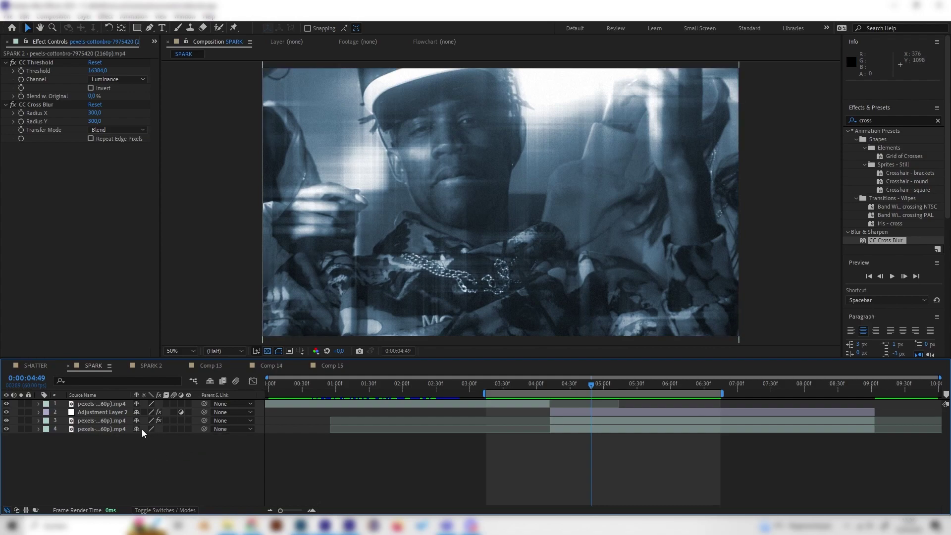
{"action": "left_click", "coordinate": [109, 415]}
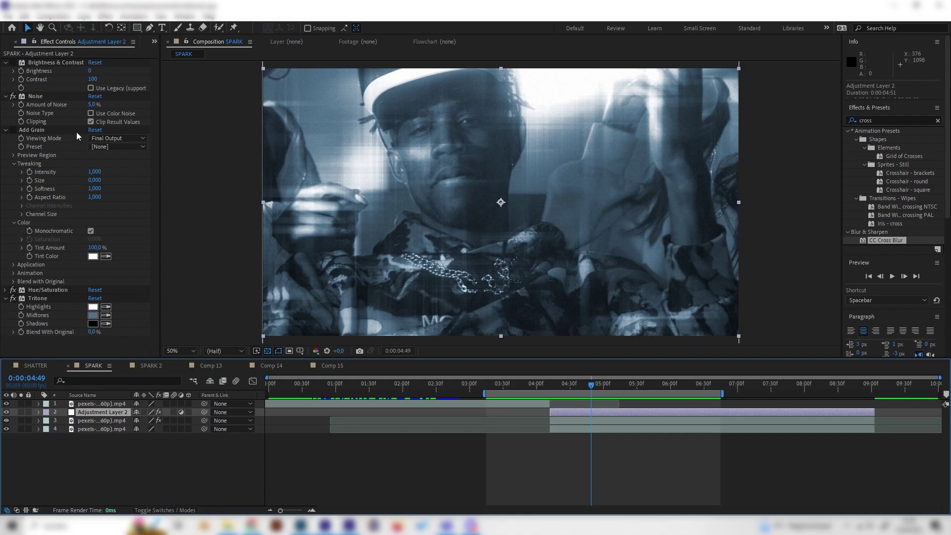
{"action": "left_click", "coordinate": [153, 368]}
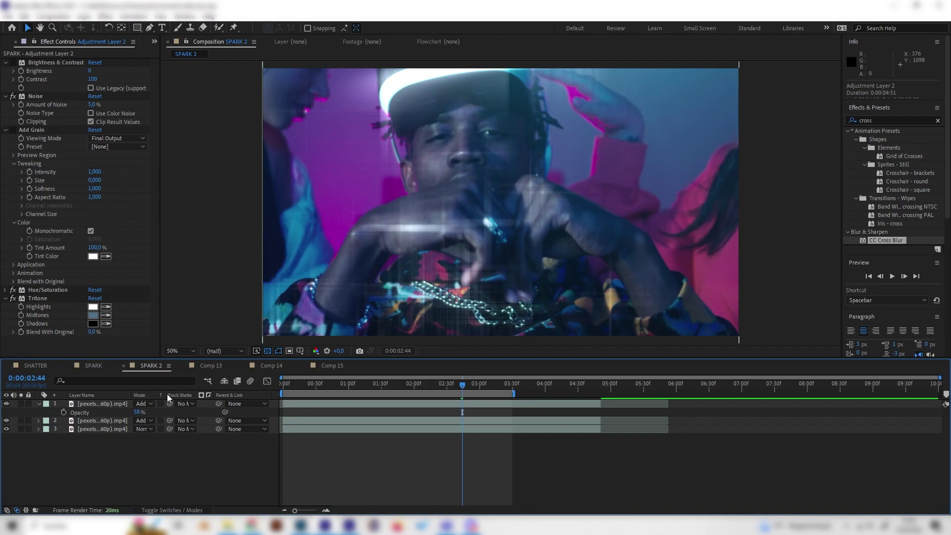
- Add a new adjustment layer to the SPARK 2 timeline
{"action": "right_click", "coordinate": [137, 454]}
{"action": "mouse_move", "coordinate": [202, 335]}
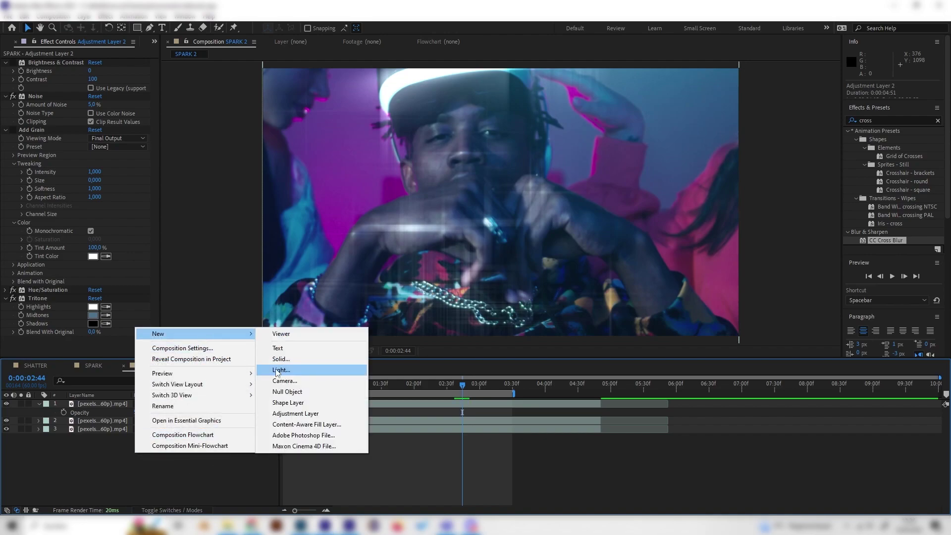
{"action": "left_click", "coordinate": [302, 415]}
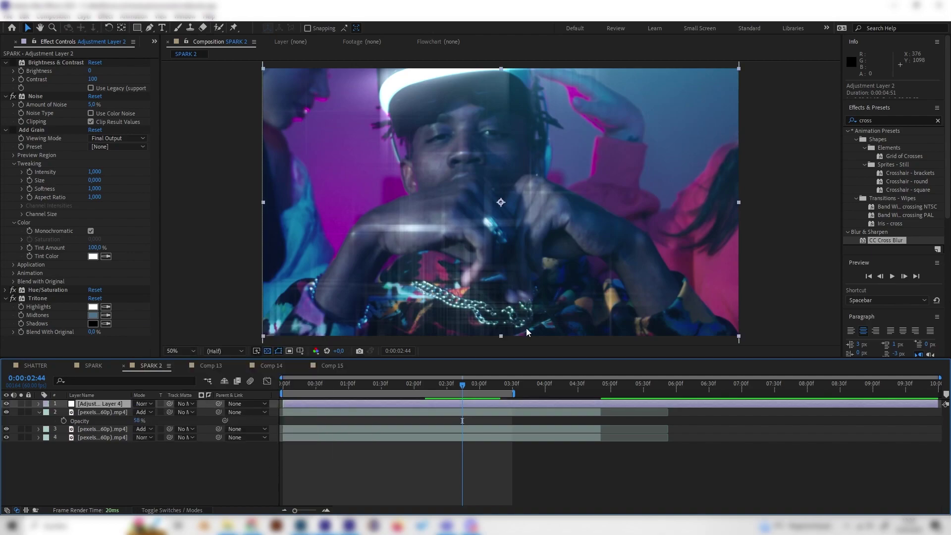
- Apply Noise to the adjustment layer with Amount of Noise at 10% and adjust the colour-noise option
{"action": "left_click", "coordinate": [879, 118]}
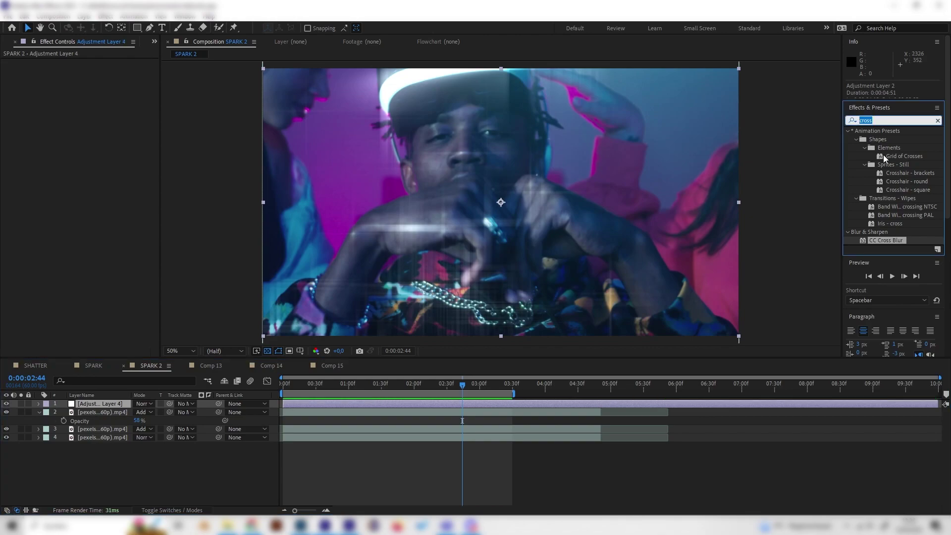
{"action": "type", "text": "noise"}
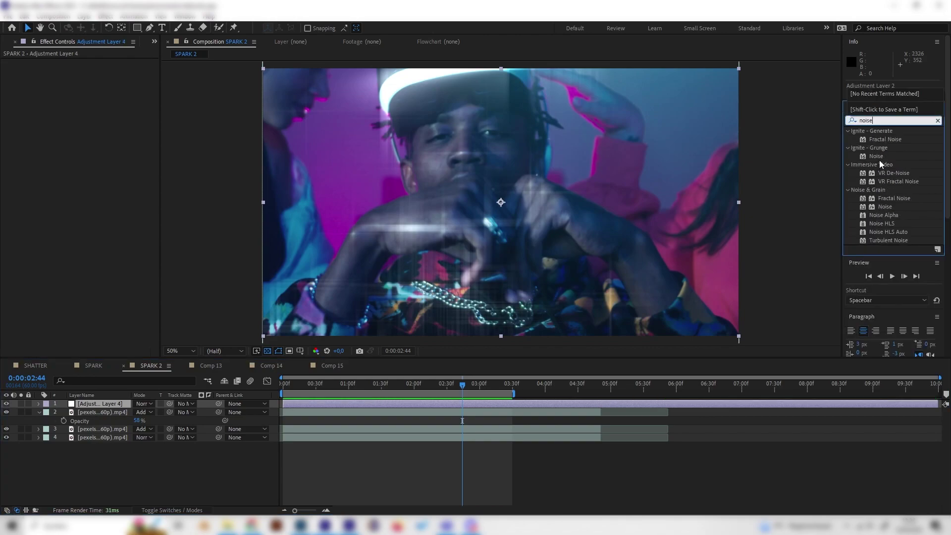
{"action": "left_click_drag", "start_coordinate": [891, 208], "coordinate": [100, 407]}
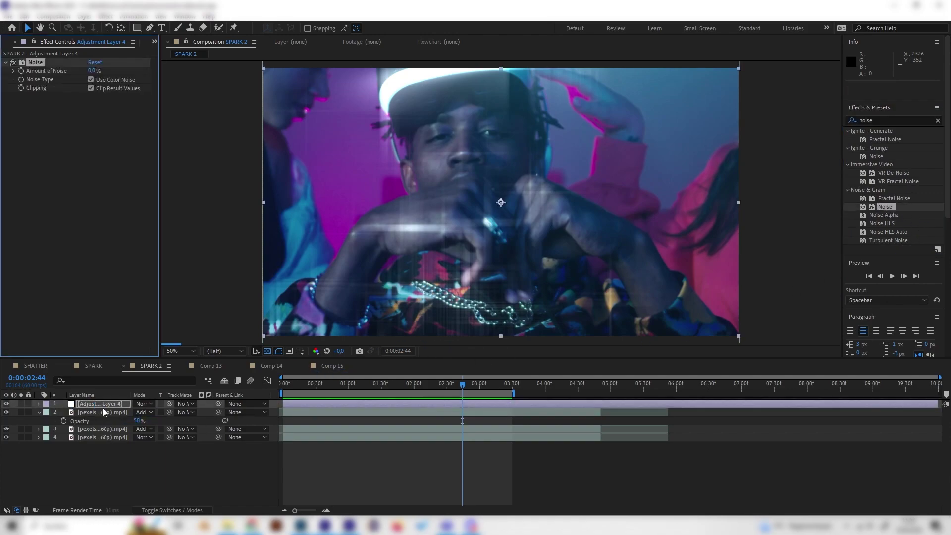
{"action": "mouse_move", "coordinate": [96, 75]}
{"action": "left_mouse_down"}
{"action": "mouse_move", "coordinate": [133, 80]}
{"action": "mouse_move", "coordinate": [90, 79]}
{"action": "left_mouse_up"}
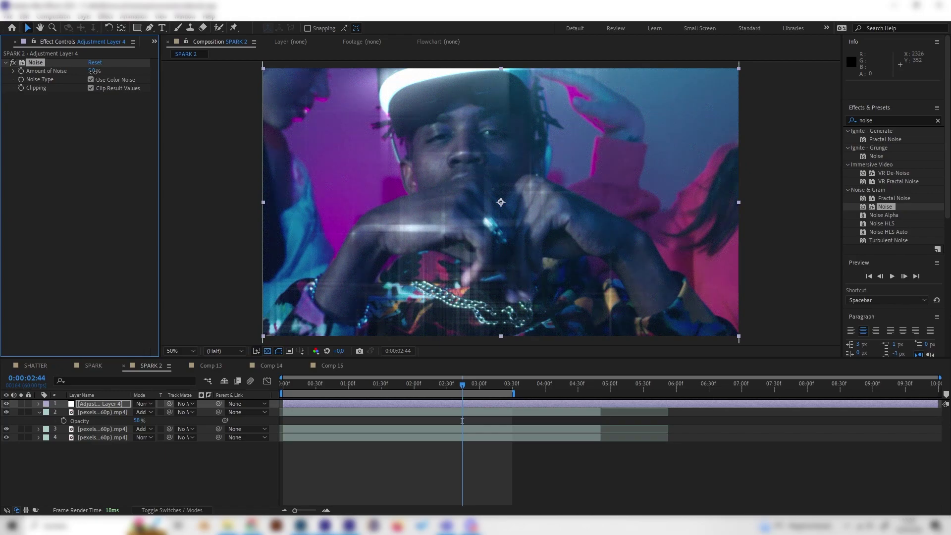
{"action": "left_click", "coordinate": [93, 72]}
{"action": "type", "text": "10"}
{"action": "key", "text": "Return"}
{"action": "left_click", "coordinate": [90, 80]}
- Search Effects & Presets for 'hue'
{"action": "left_click", "coordinate": [889, 120]}
{"action": "double_click", "coordinate": [869, 121]}
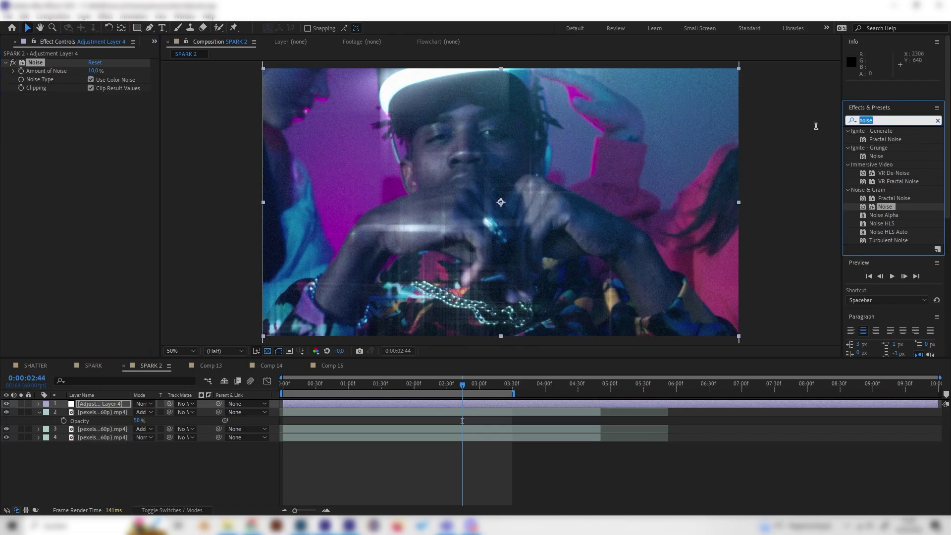
{"action": "type", "text": "hue"}
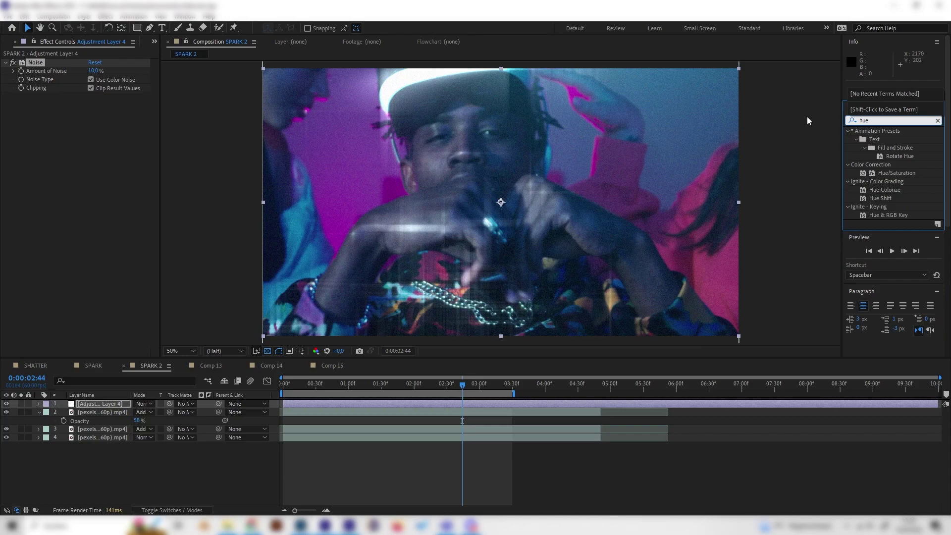
- Apply Hue/Saturation to the adjustment layer, then return to SPARK 2 and clear the effects search
{"action": "left_click_drag", "start_coordinate": [892, 174], "coordinate": [885, 183]}
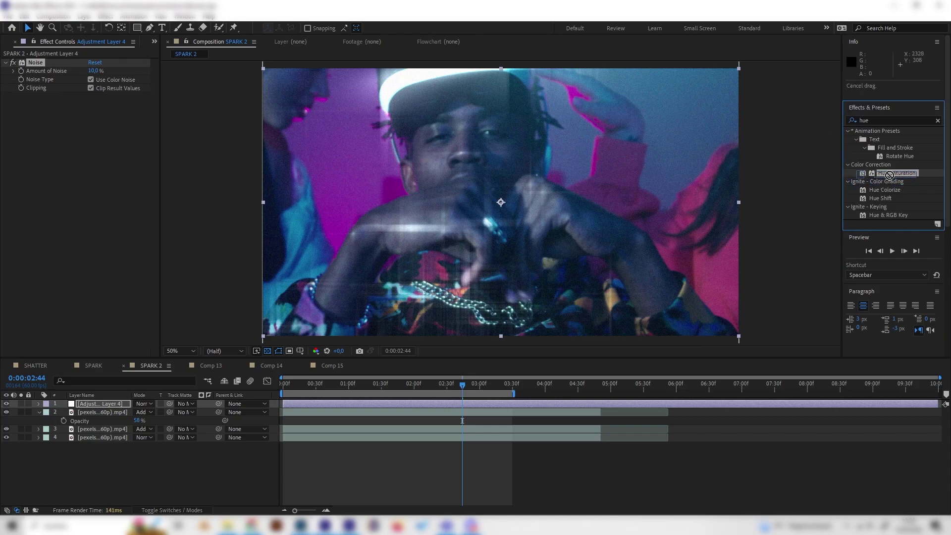
{"action": "left_click_drag", "start_coordinate": [889, 175], "coordinate": [67, 186]}
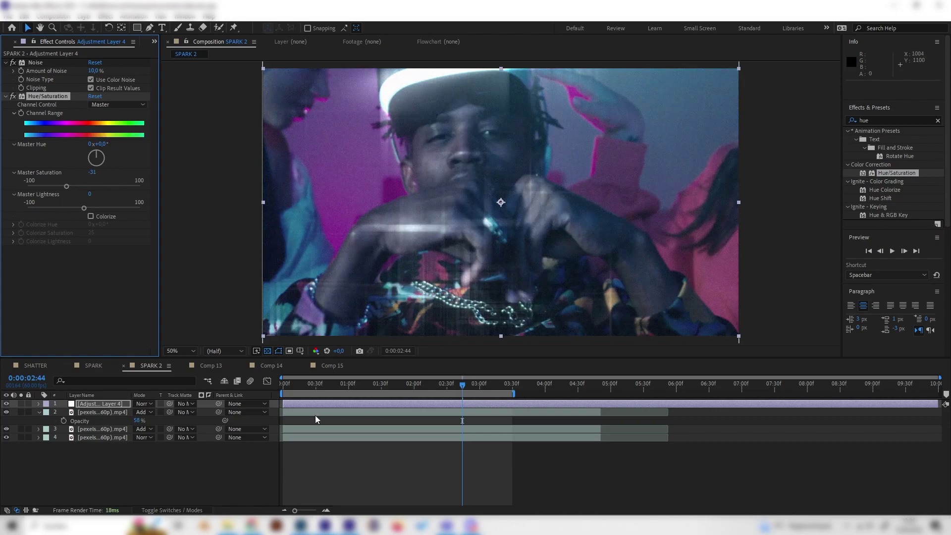
{"action": "left_click", "coordinate": [93, 366]}
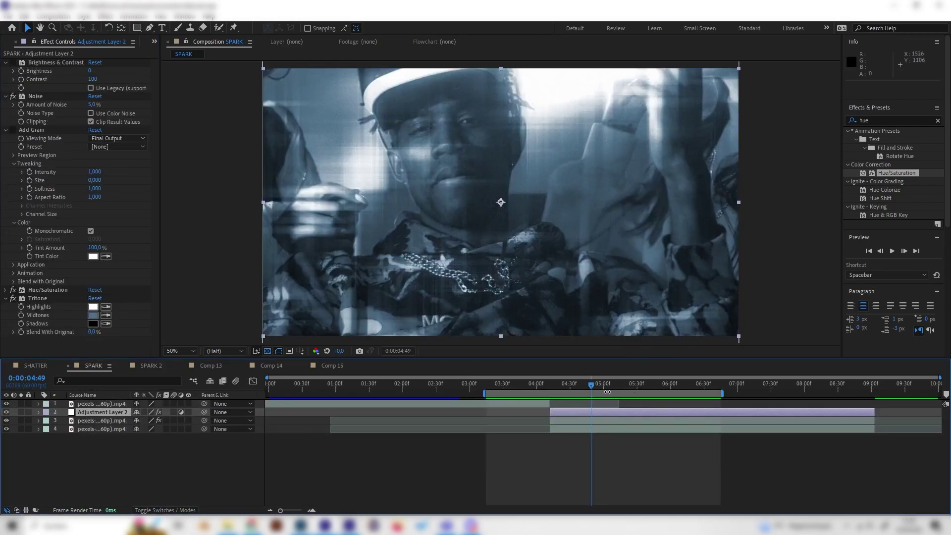
{"action": "left_click", "coordinate": [148, 366]}
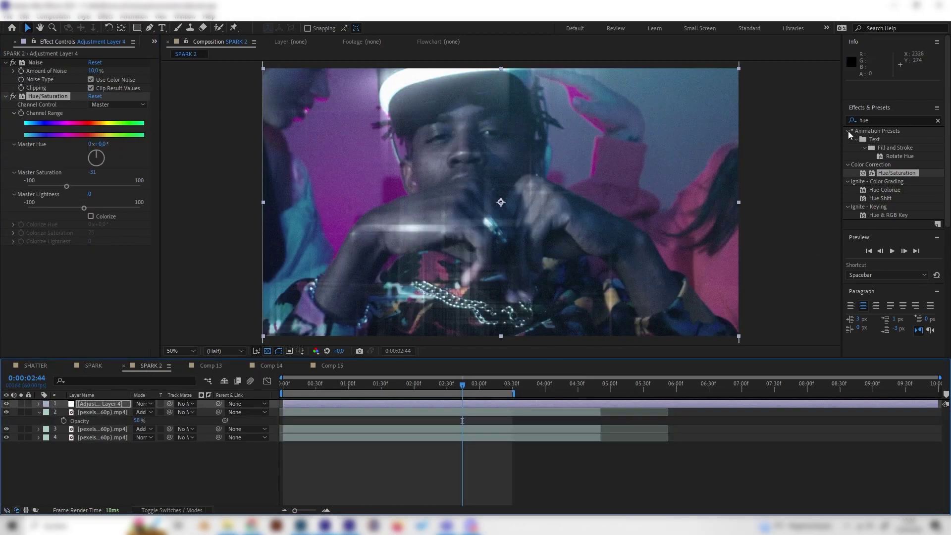
{"action": "double_click", "coordinate": [879, 119]}
- Apply Tritone to Adjustment Layer 4
{"action": "type", "text": "triti"}
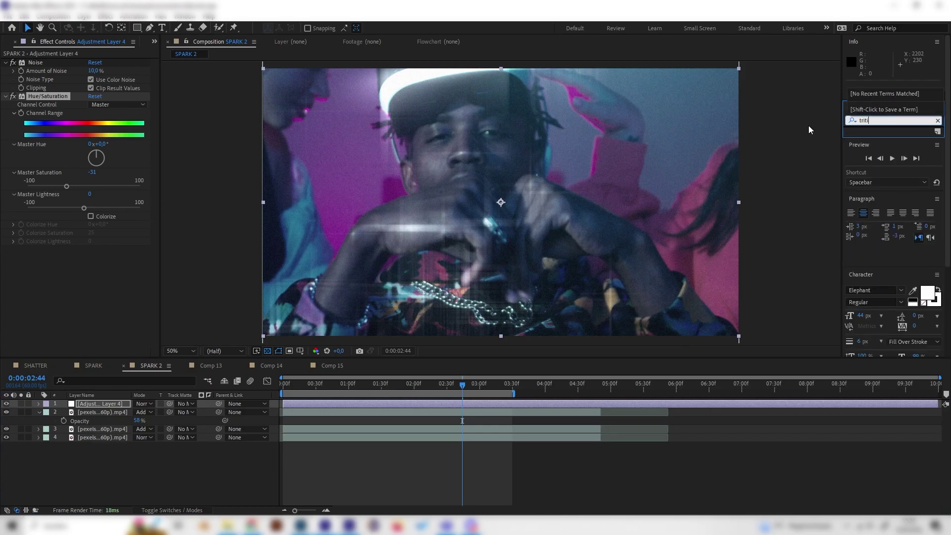
{"action": "key", "text": "BackSpace"}
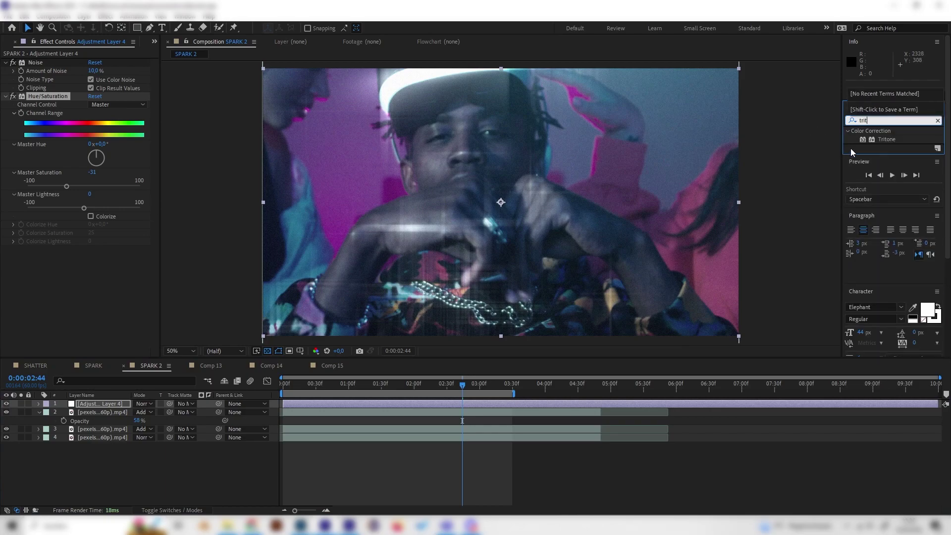
{"action": "left_click_drag", "start_coordinate": [886, 139], "coordinate": [119, 294]}
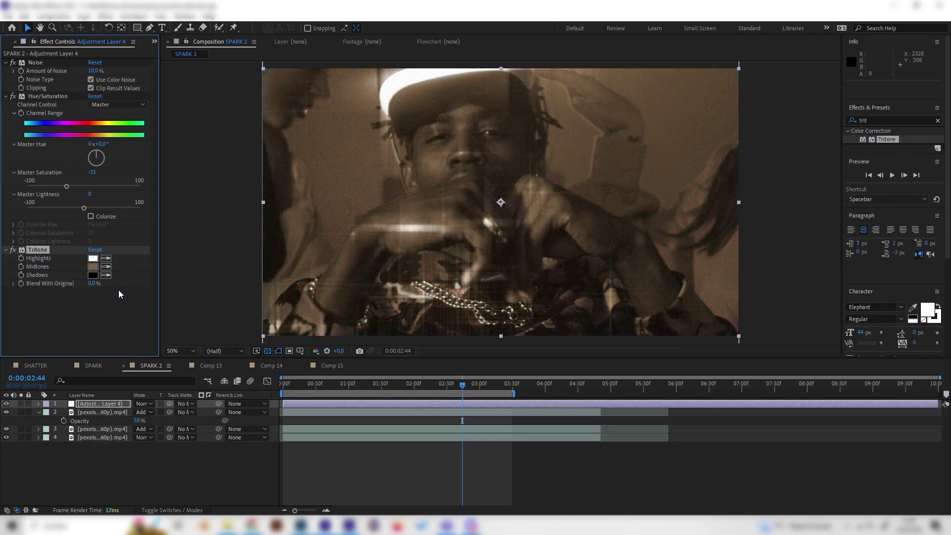
- Set Tritone's Midtones colour to a muted blue (4F81AC)
{"action": "left_click", "coordinate": [94, 267]}
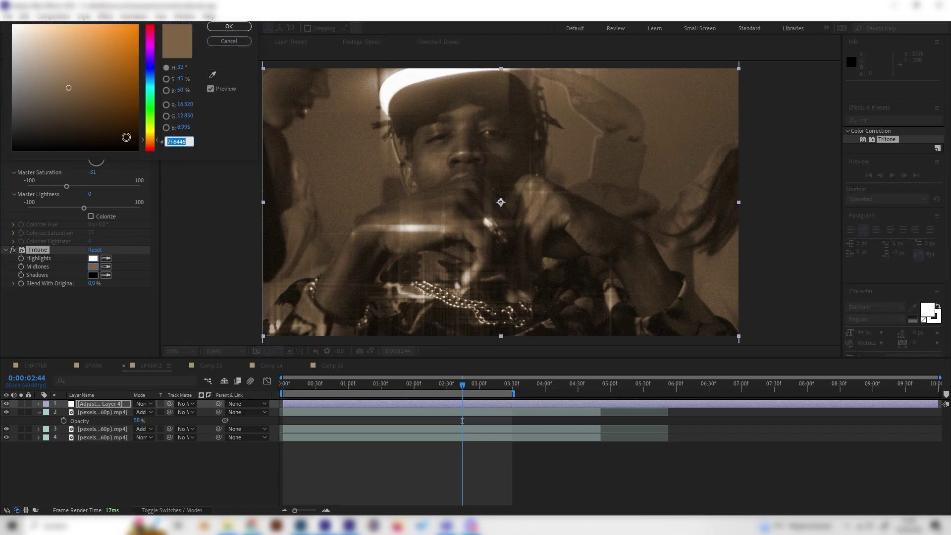
{"action": "left_click_drag", "start_coordinate": [142, 118], "coordinate": [138, 25]}
{"action": "left_click", "coordinate": [99, 76]}
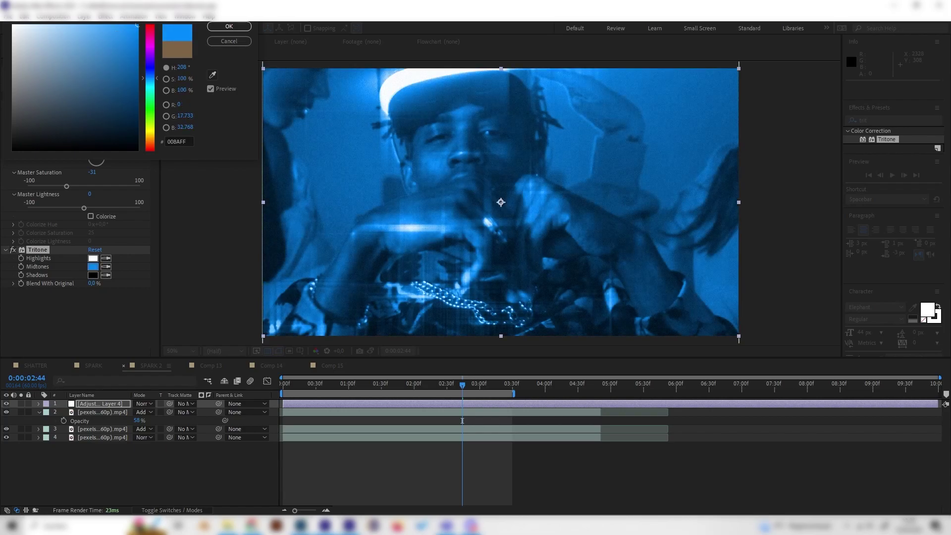
{"action": "left_click", "coordinate": [81, 91]}
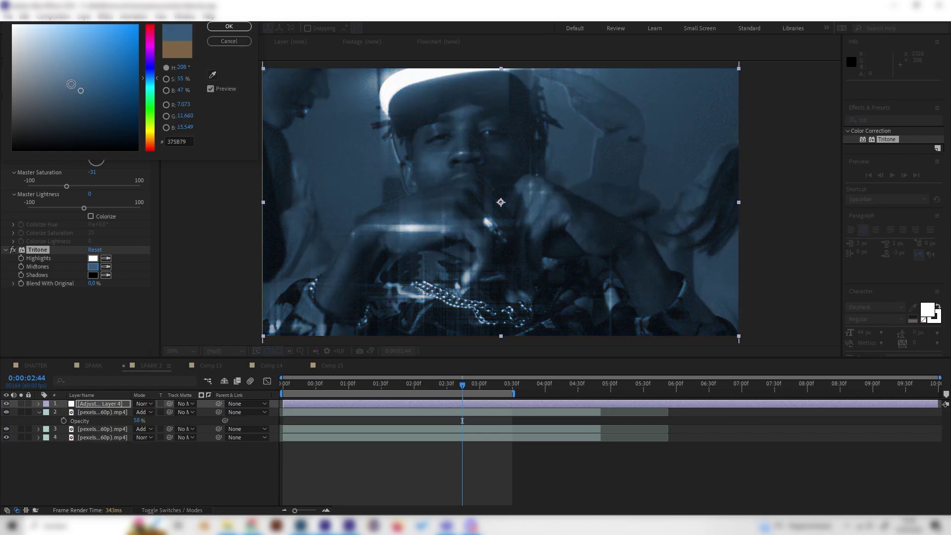
{"action": "left_click_drag", "start_coordinate": [80, 83], "coordinate": [77, 56]}
{"action": "left_click", "coordinate": [229, 26]}
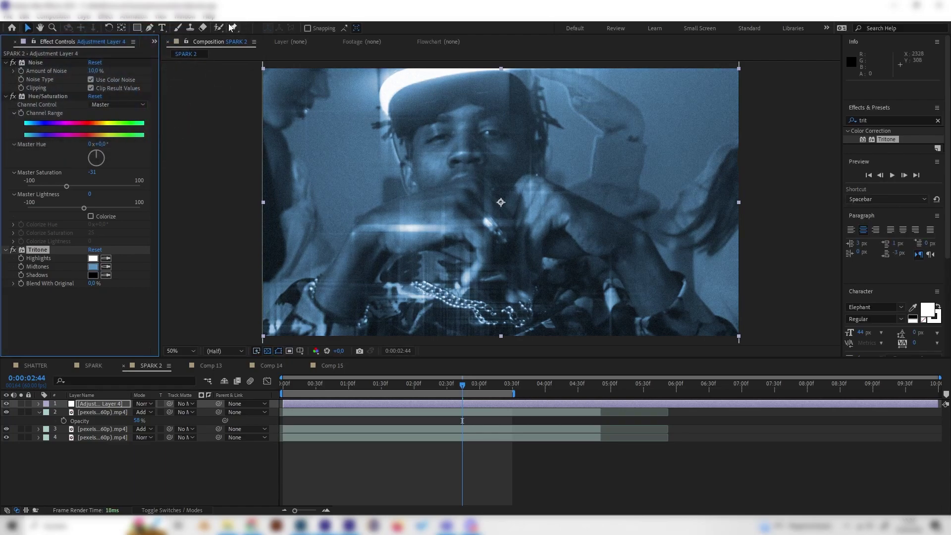
- Toggle the cross-blur shine layer's visibility off and on to compare the look
{"action": "left_click_drag", "start_coordinate": [441, 384], "coordinate": [339, 381]}
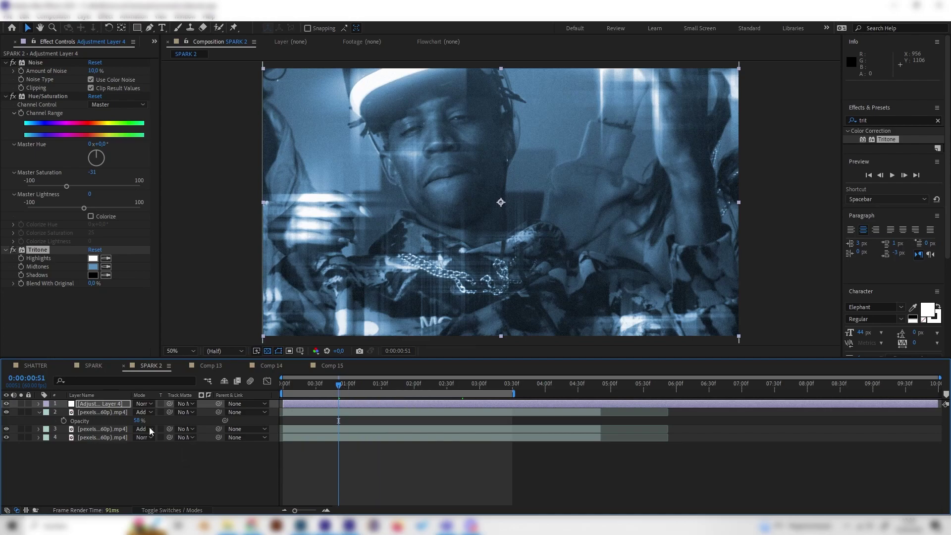
{"action": "left_click", "coordinate": [113, 411]}
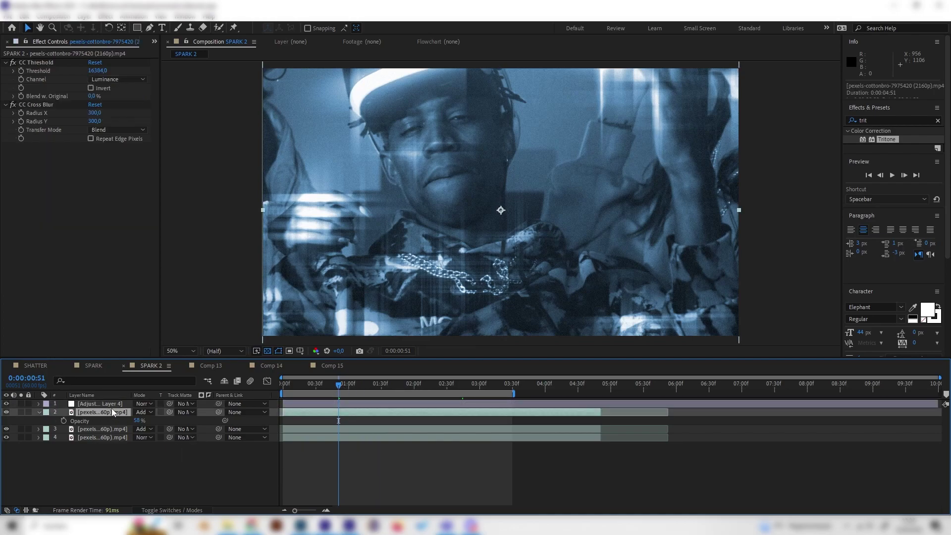
{"action": "left_click", "coordinate": [8, 410]}
{"action": "left_click", "coordinate": [8, 410]}
{"action": "left_click", "coordinate": [8, 410]}
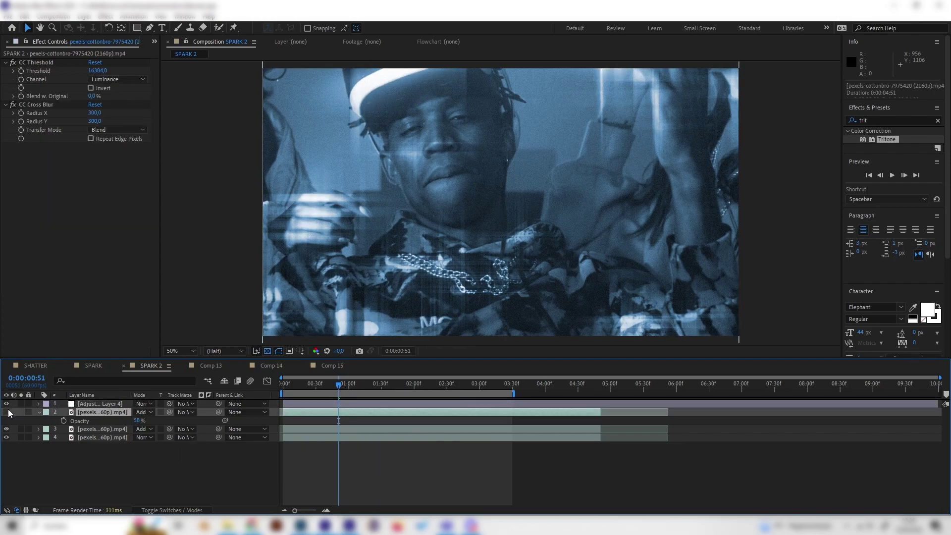
{"action": "left_click", "coordinate": [8, 411]}
{"action": "left_click", "coordinate": [6, 411]}
{"action": "left_click", "coordinate": [7, 412]}
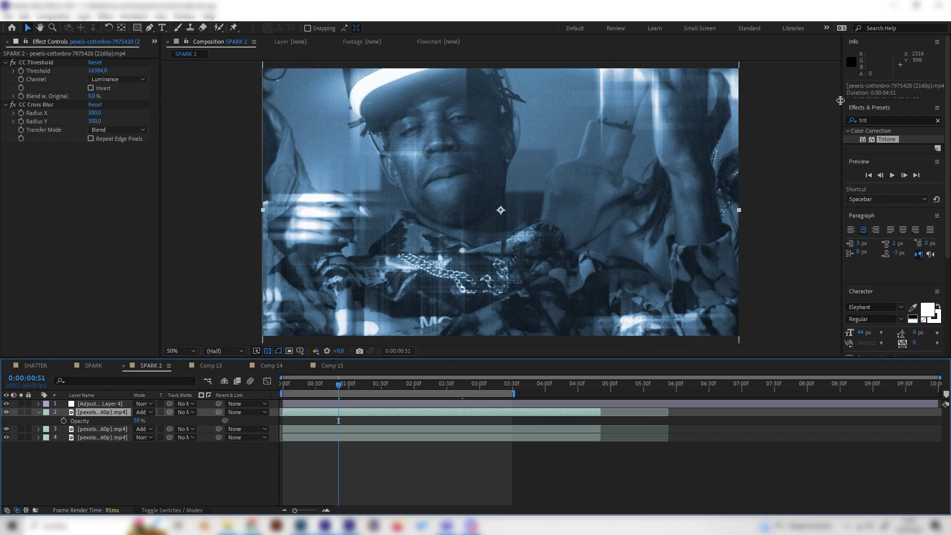
- Apply Brightness & Contrast to Adjustment Layer 4 with Contrast 75 and Brightness 33
{"action": "left_click", "coordinate": [844, 120]}
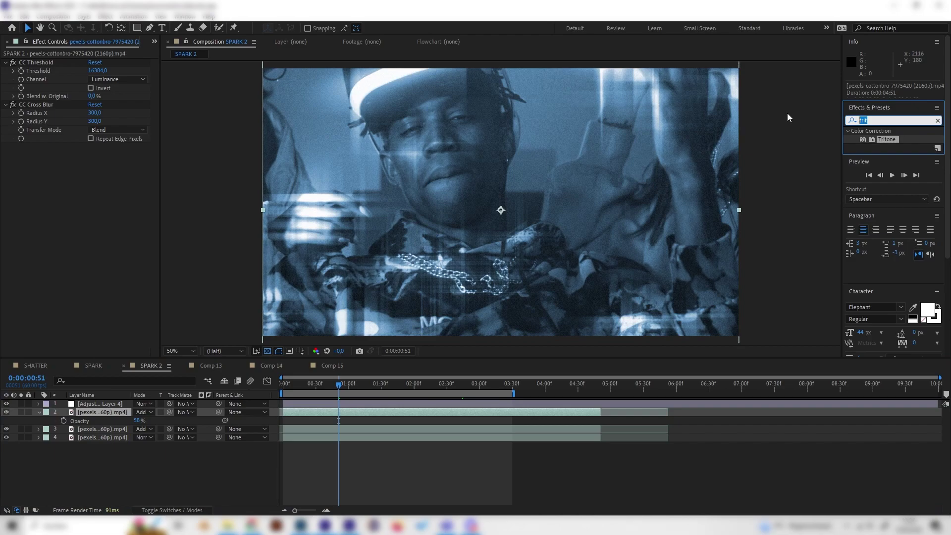
{"action": "type", "text": "brigh"}
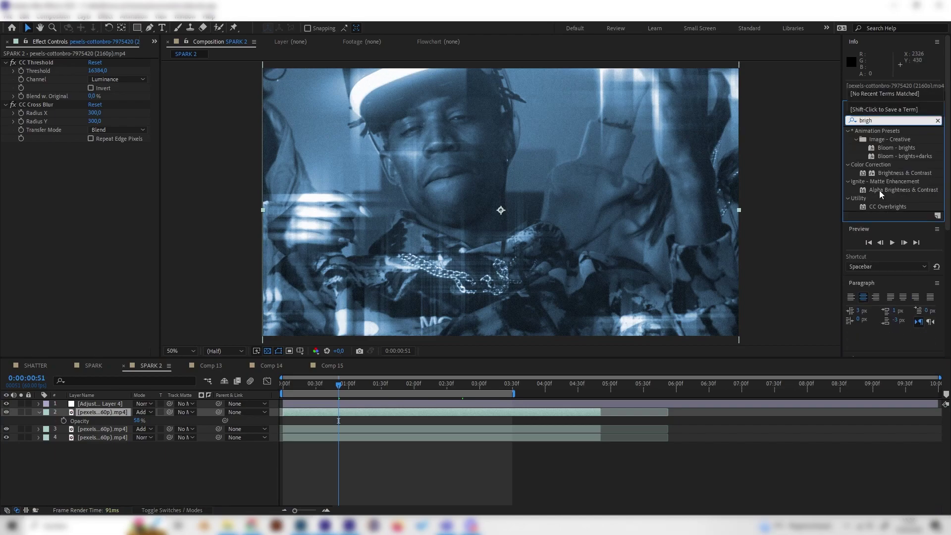
{"action": "left_click_drag", "start_coordinate": [910, 178], "coordinate": [102, 403]}
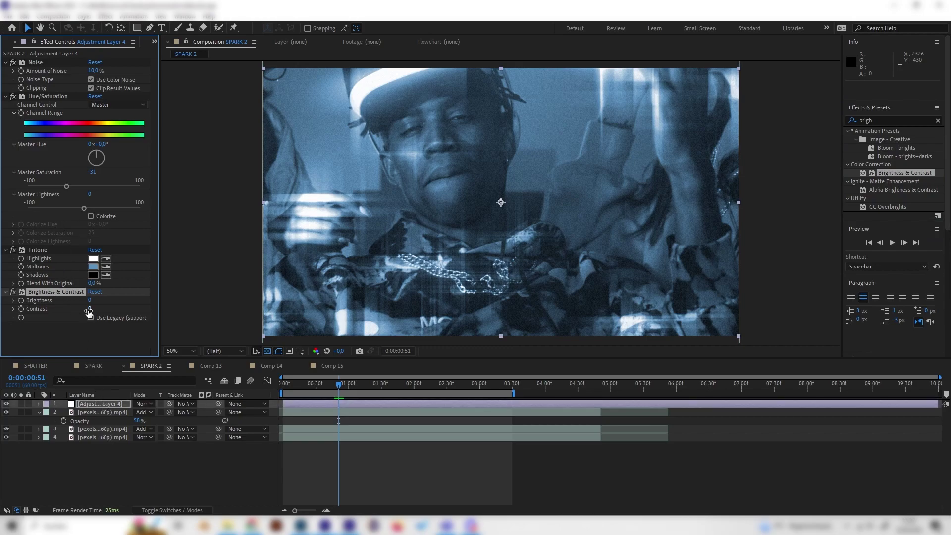
{"action": "left_click_drag", "start_coordinate": [89, 311], "coordinate": [124, 318]}
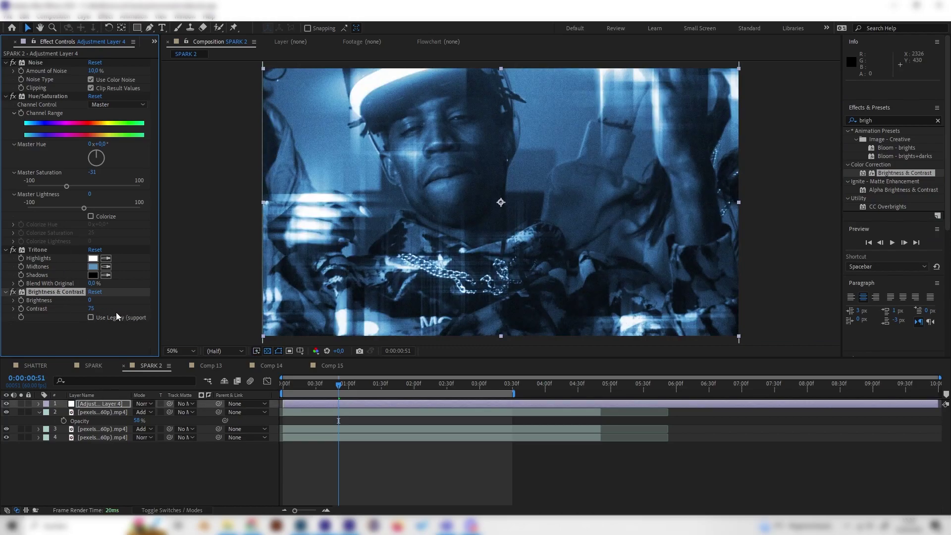
{"action": "left_click", "coordinate": [384, 386]}
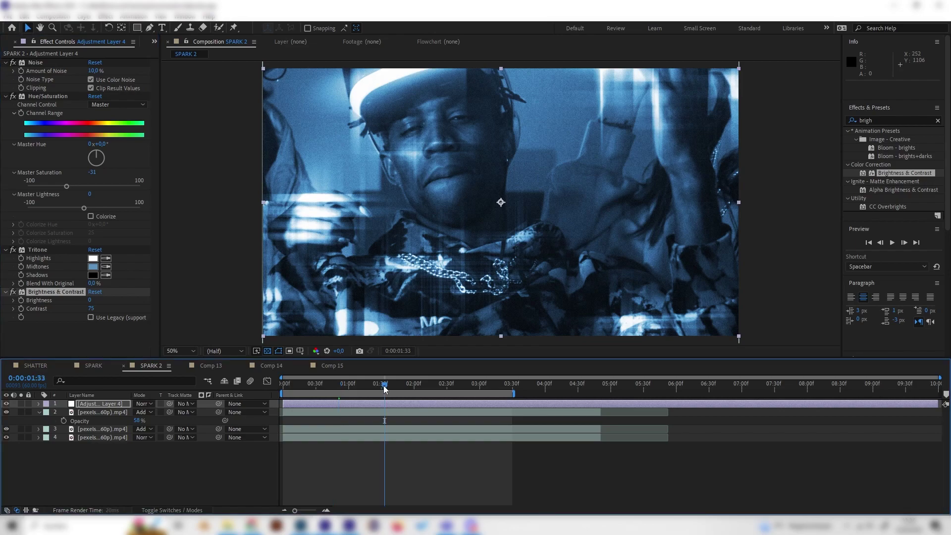
{"action": "left_click_drag", "start_coordinate": [385, 389], "coordinate": [456, 384]}
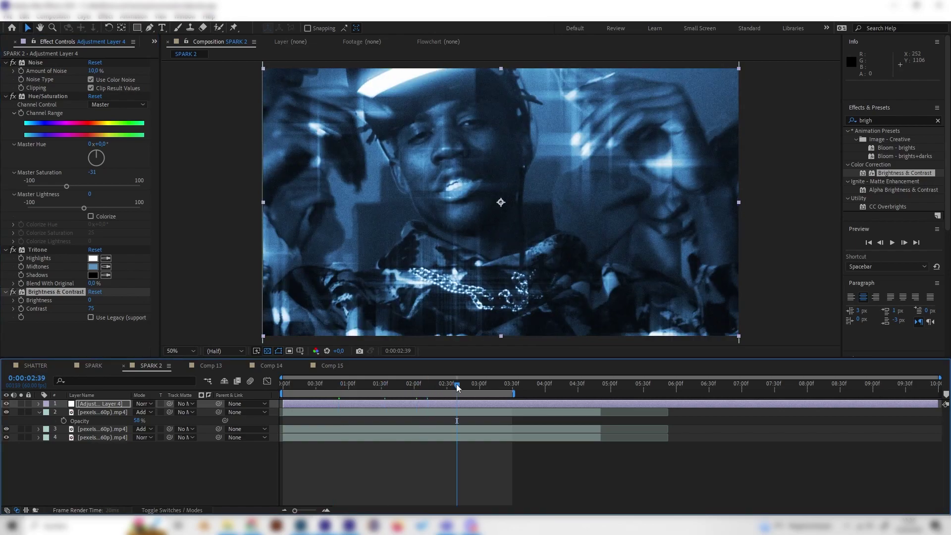
{"action": "left_click", "coordinate": [346, 391]}
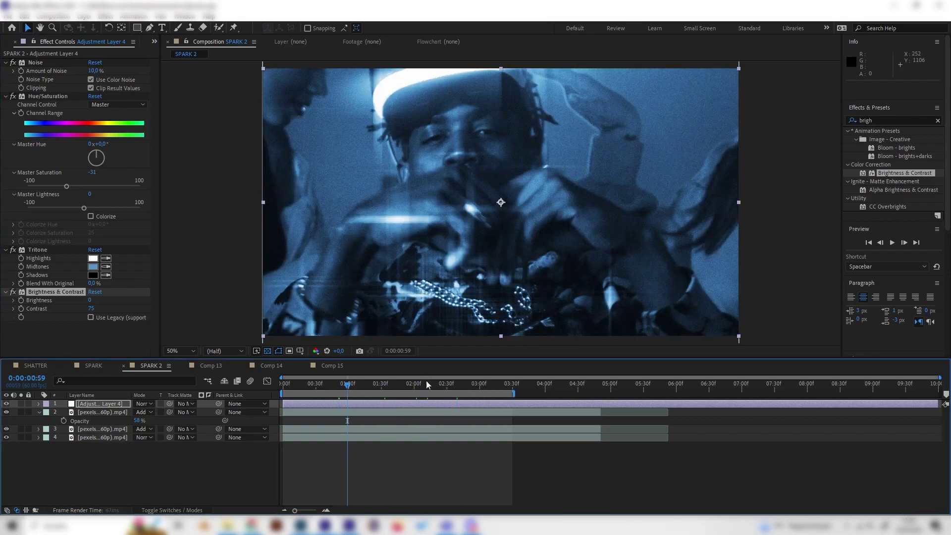
{"action": "left_click", "coordinate": [408, 385]}
{"action": "left_click", "coordinate": [454, 388]}
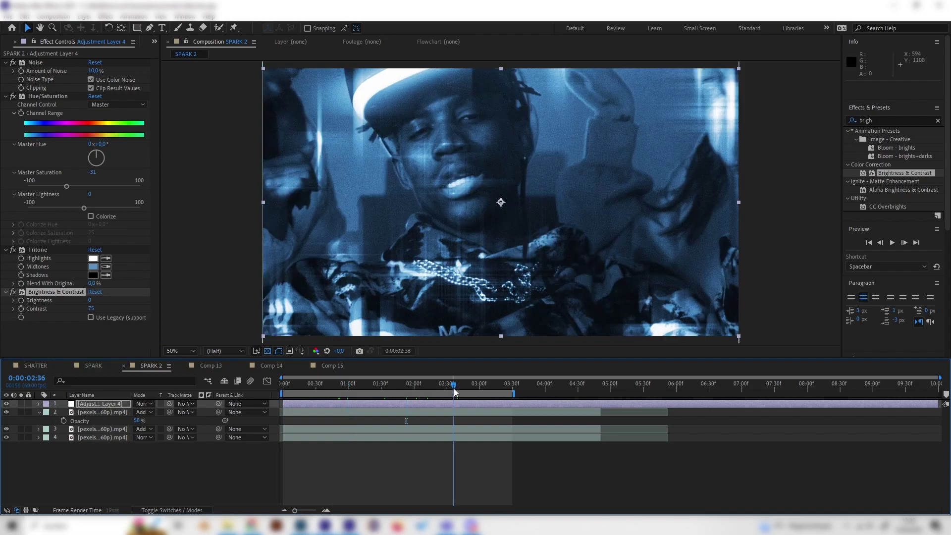
{"action": "left_click_drag", "start_coordinate": [90, 301], "coordinate": [108, 301]}
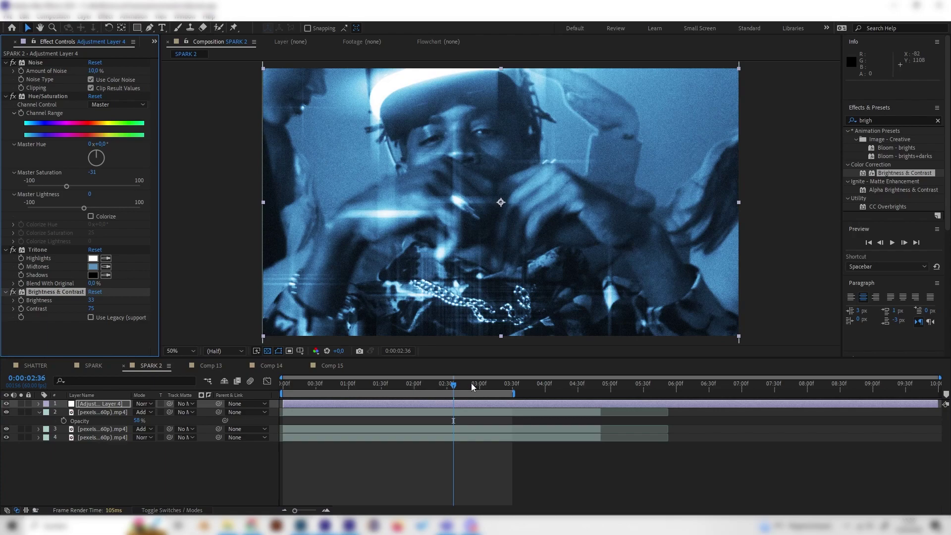
- Scrub between 0:00:01:18 and 0:00:02:03 to review the graded clip
{"action": "left_click_drag", "start_coordinate": [482, 384], "coordinate": [381, 390]}
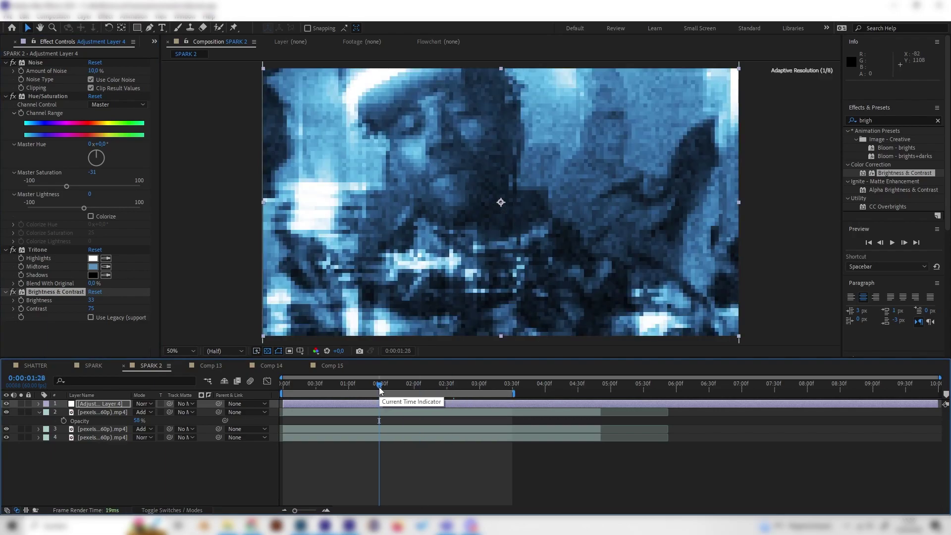
{"action": "left_click", "coordinate": [418, 387]}
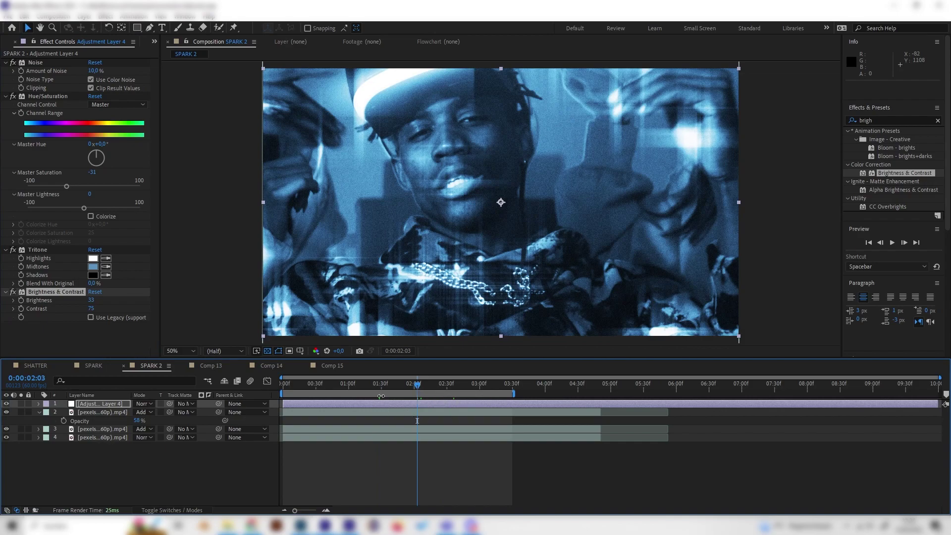
{"action": "left_click", "coordinate": [368, 384]}
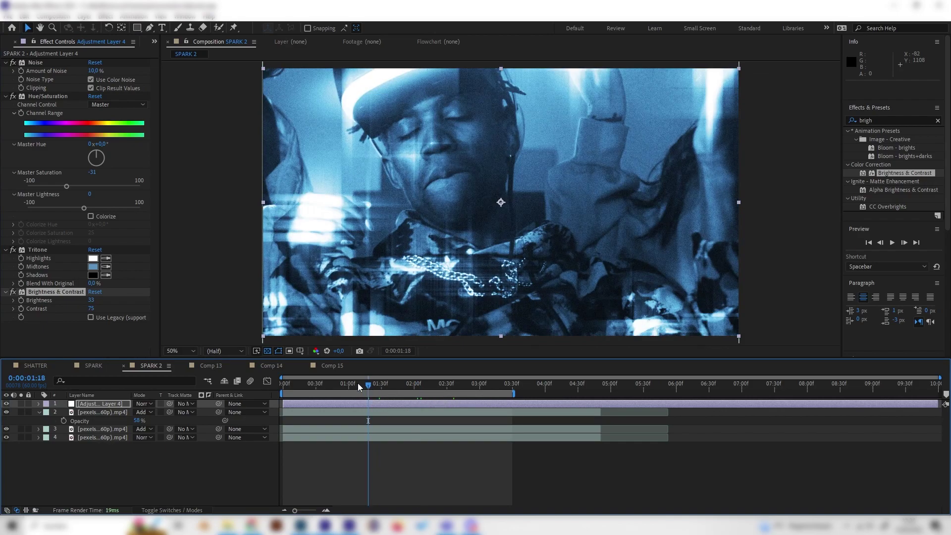